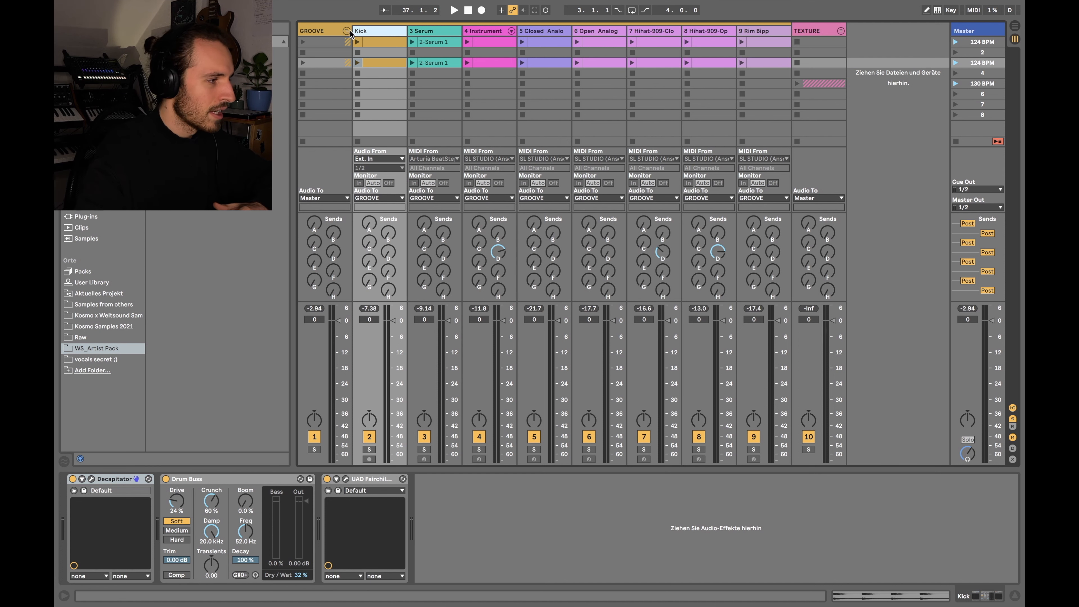
- Audition the first row of GROOVE group clips and stop them after listening
left_click(428, 30)
left_click(374, 30)
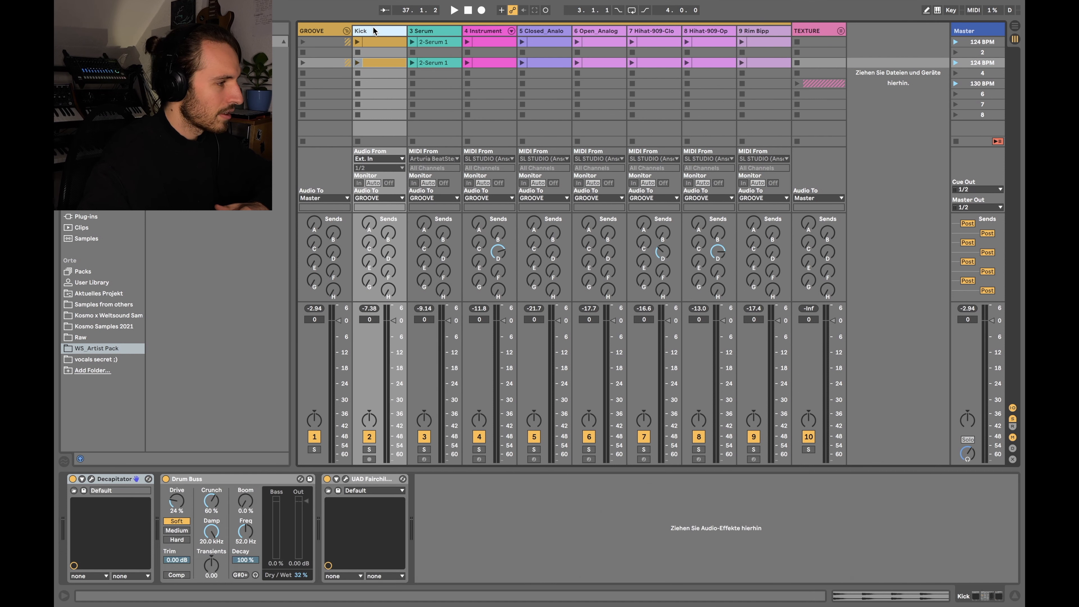
left_click(302, 41)
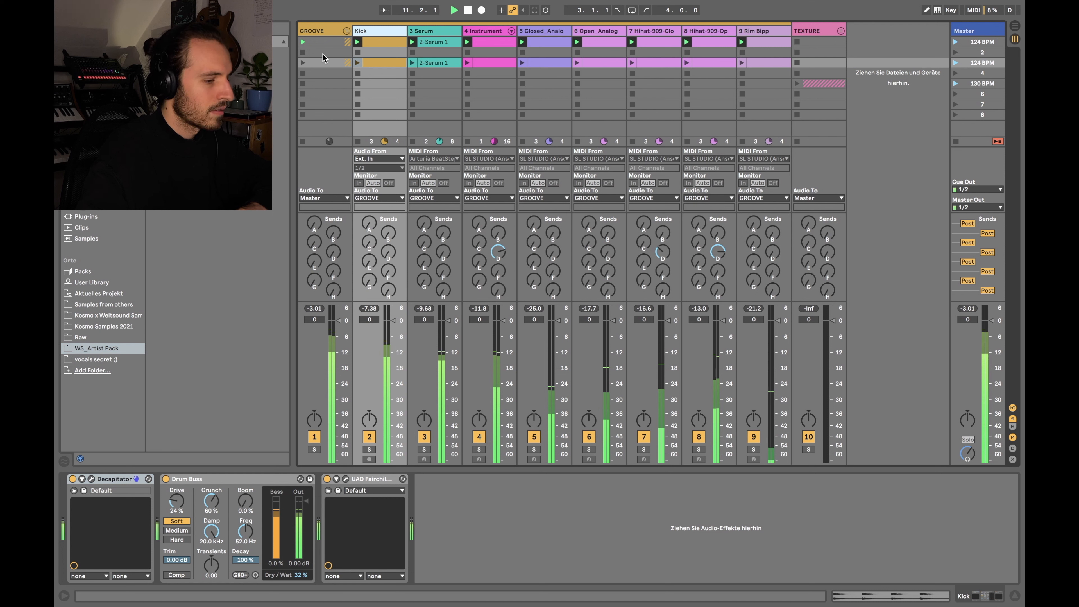
left_click(303, 52)
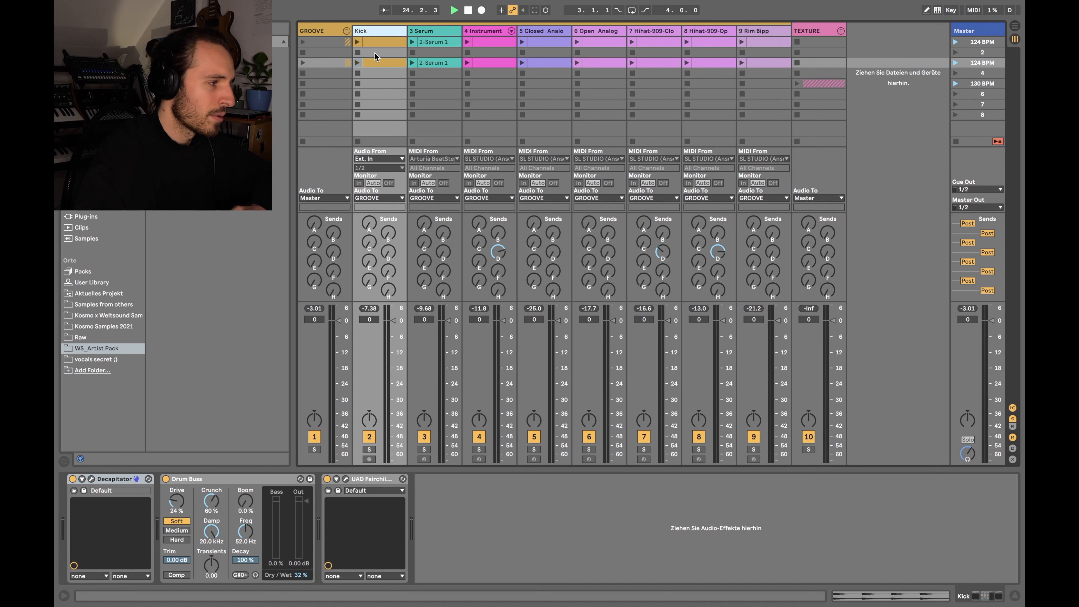
- Show the GROOVE group's devices, audition the group's third row of clips, and stop playback
left_click(430, 34)
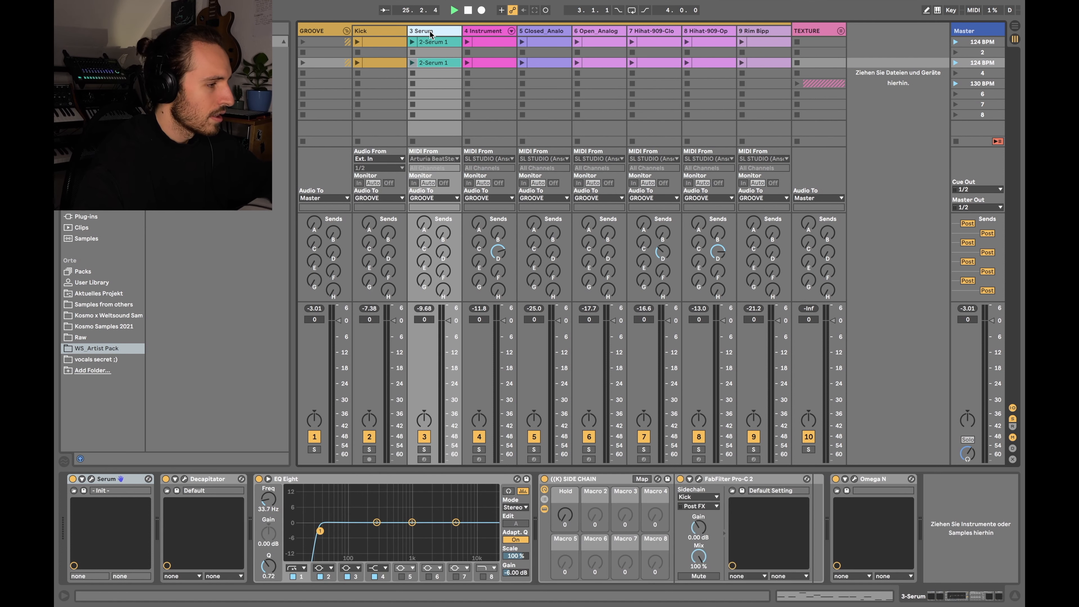
left_click(330, 30)
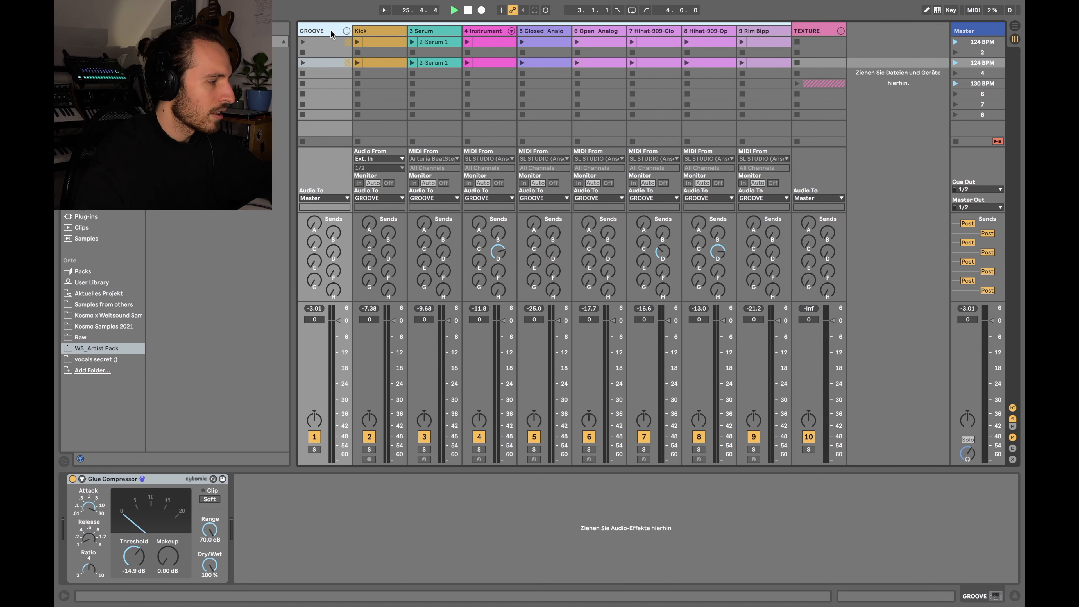
left_click(303, 62)
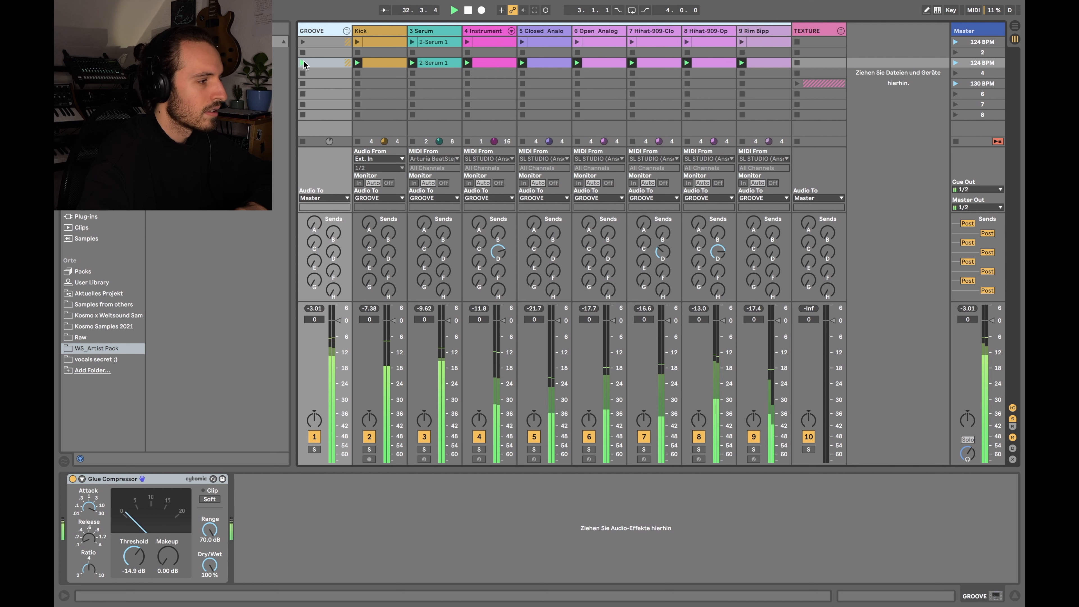
key("space")
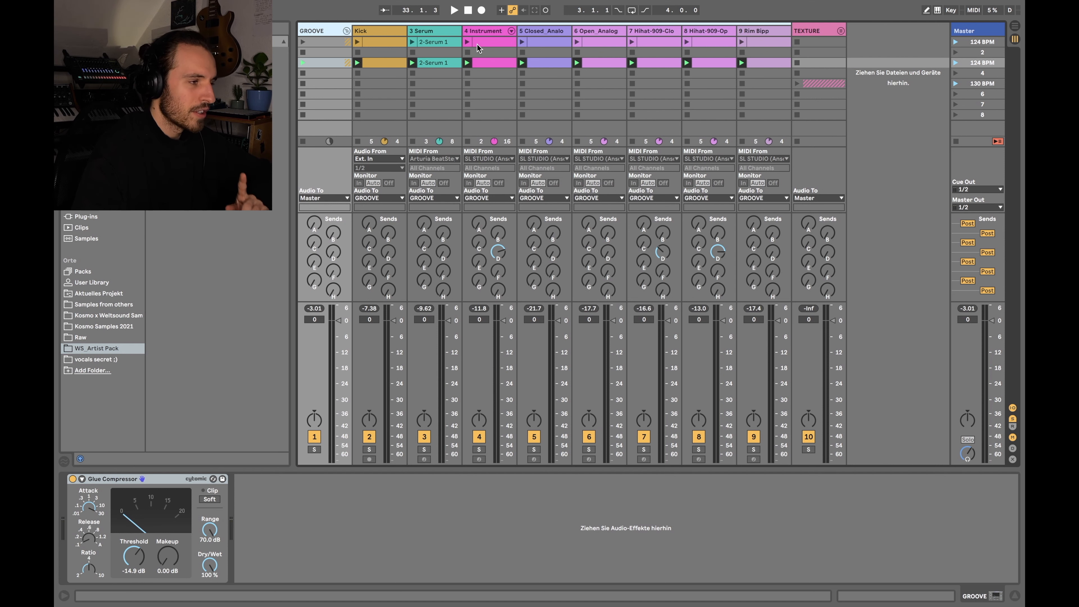
- Inspect the device chains of the Serum, closed analog hat and Rim Bipp tracks, including their SIDE CHAIN racks
left_click(431, 32)
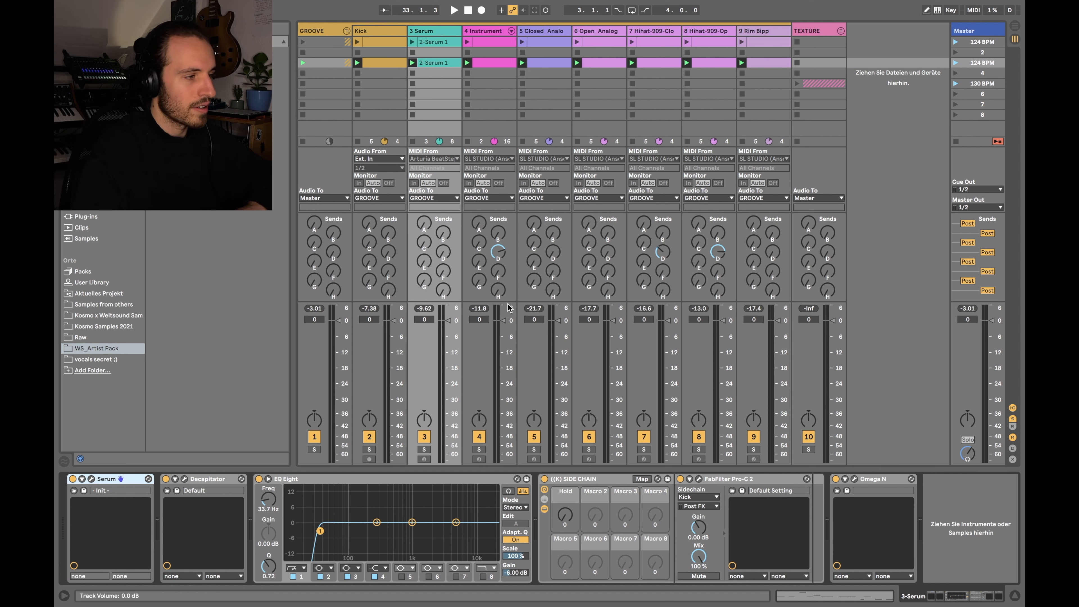
left_click(422, 31)
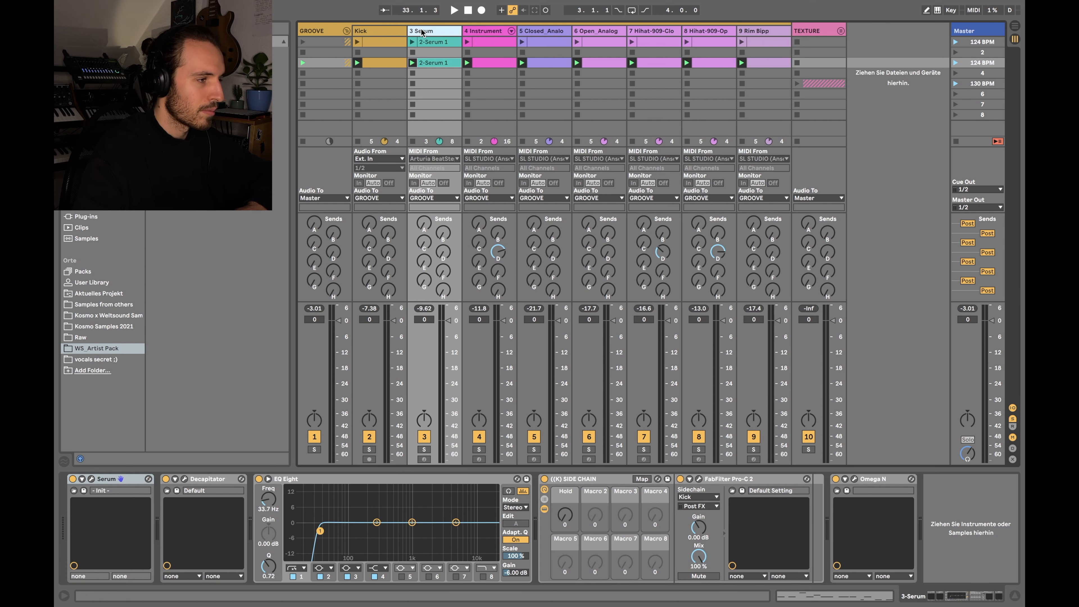
left_click(550, 32)
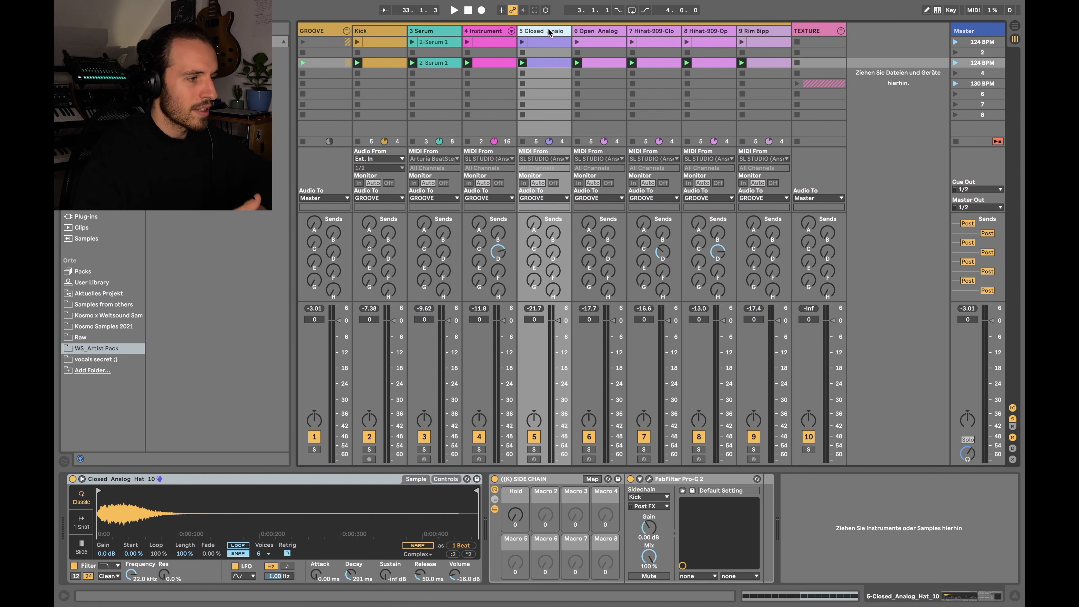
left_click(764, 32)
scroll(544, 578, "right", 10)
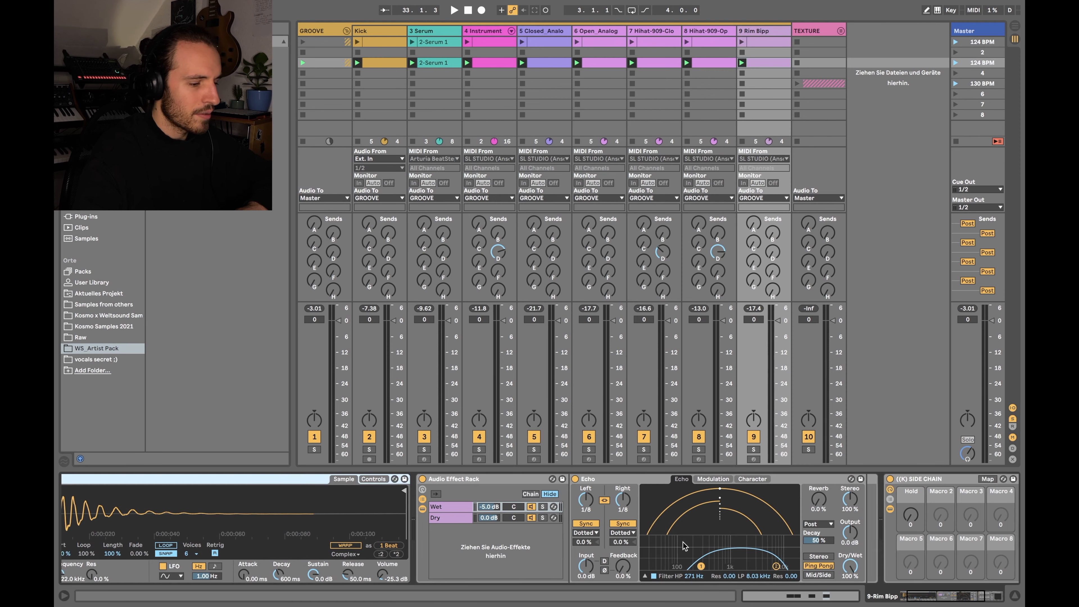
scroll(695, 498, "left", 10)
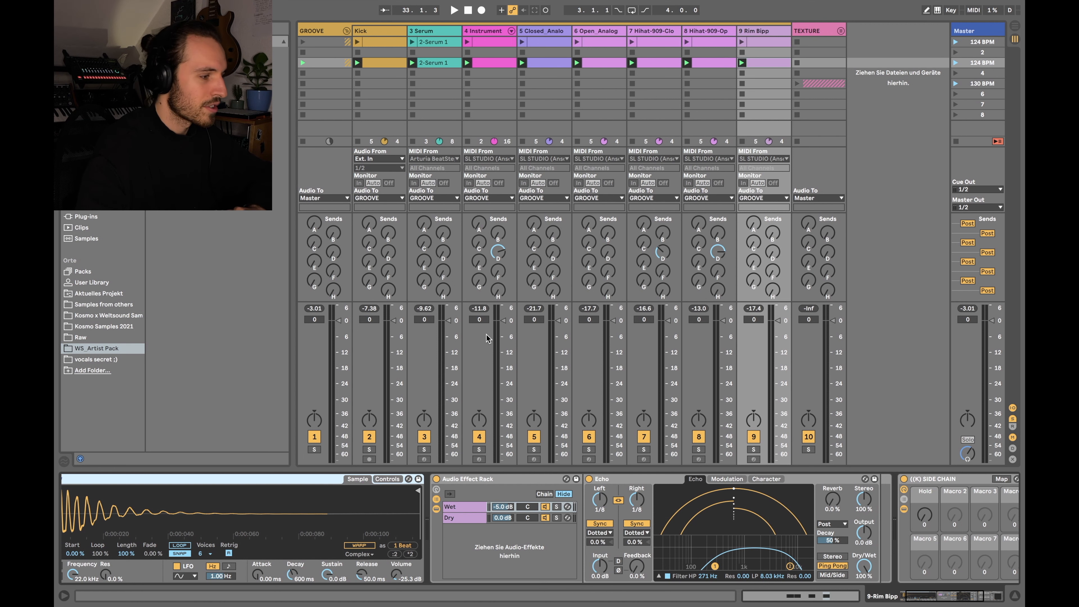
- Solo the Kick and Serum tracks and compare playback with Serum's SIDE CHAIN rack bypassed and enabled
left_click(368, 450)
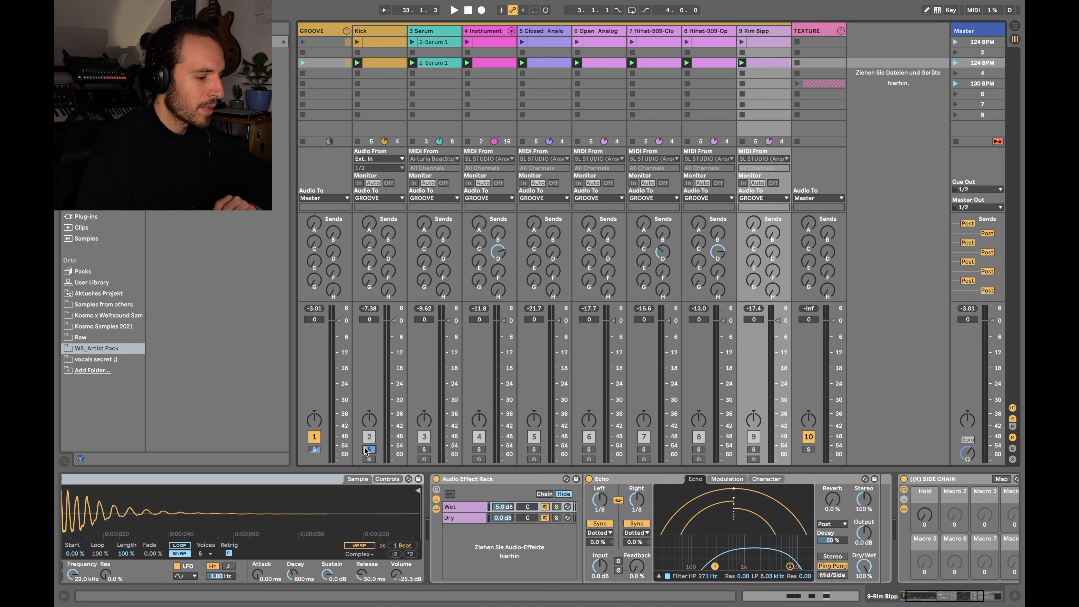
left_click(420, 29)
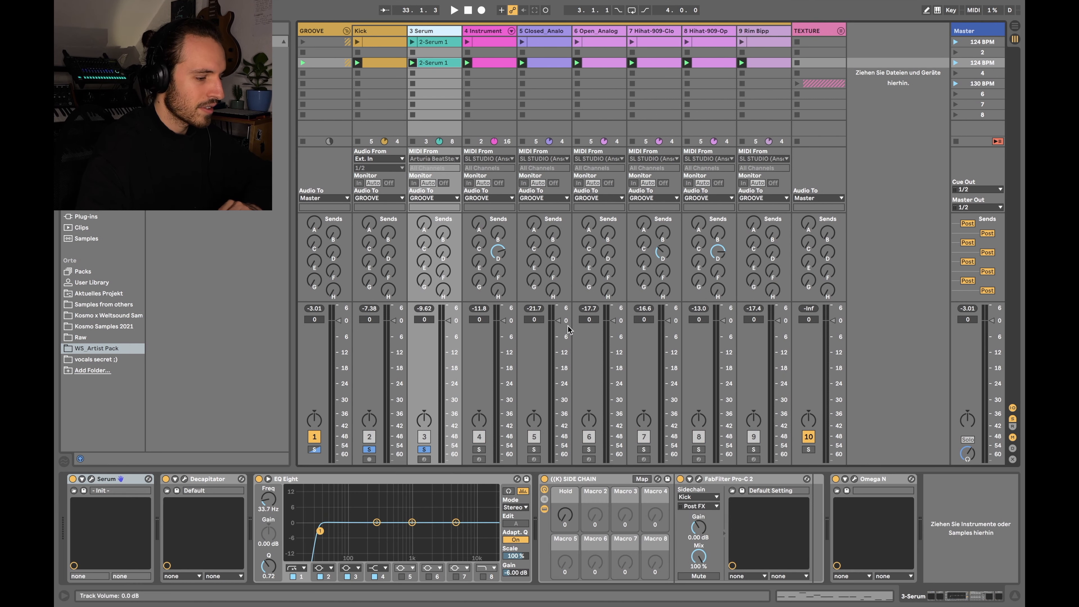
key("space")
left_click(545, 479)
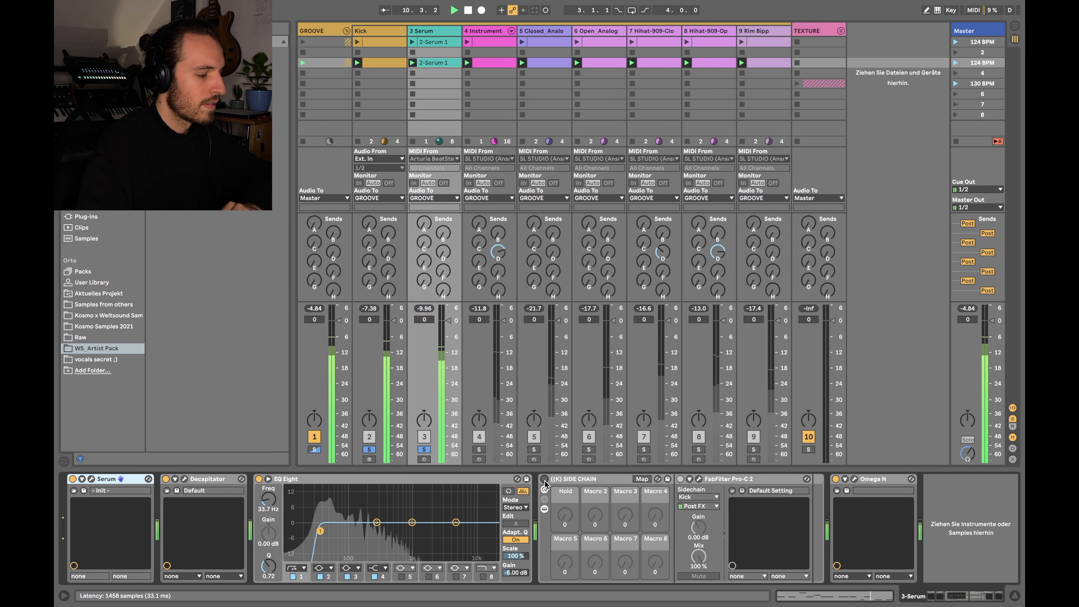
left_click(544, 479)
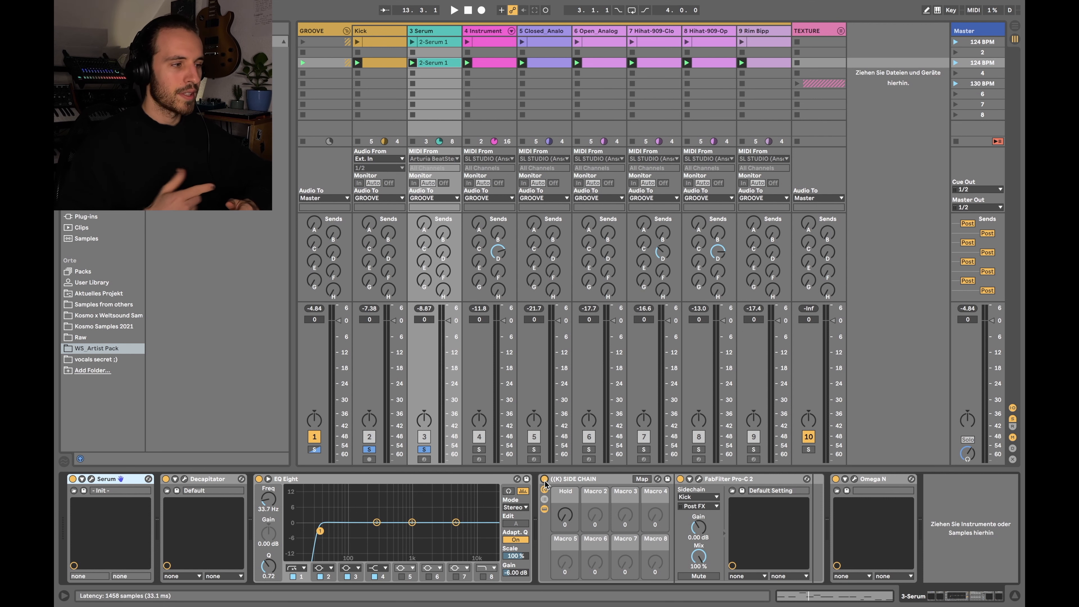
- Solo the four hat tracks, bypass the closed analog hat's SIDE CHAIN rack, and play them together with Kick and Serum soloed
left_click(535, 449)
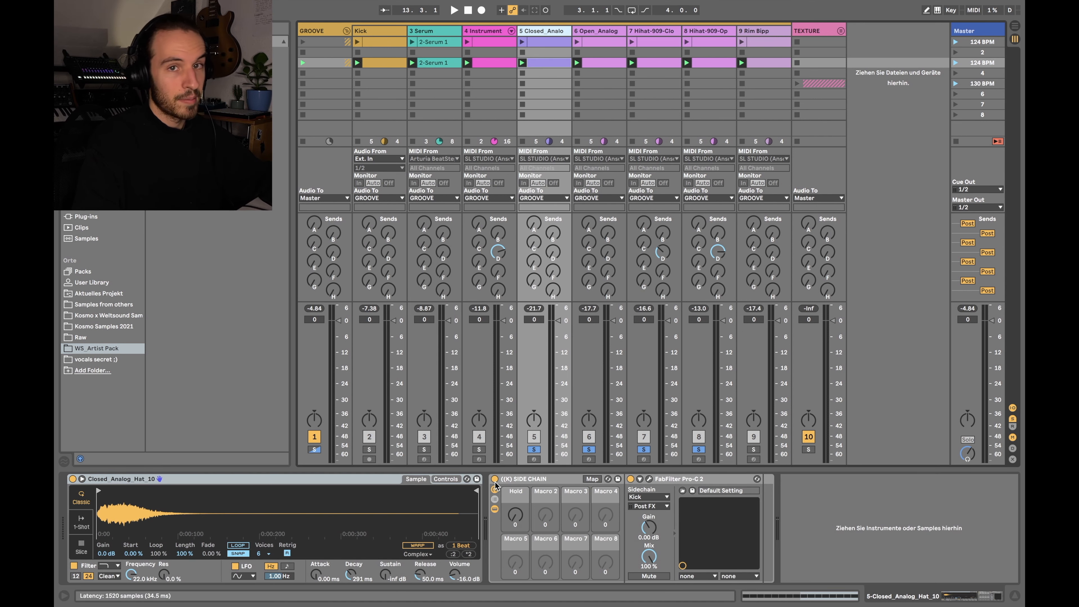
left_click(494, 480)
key("space")
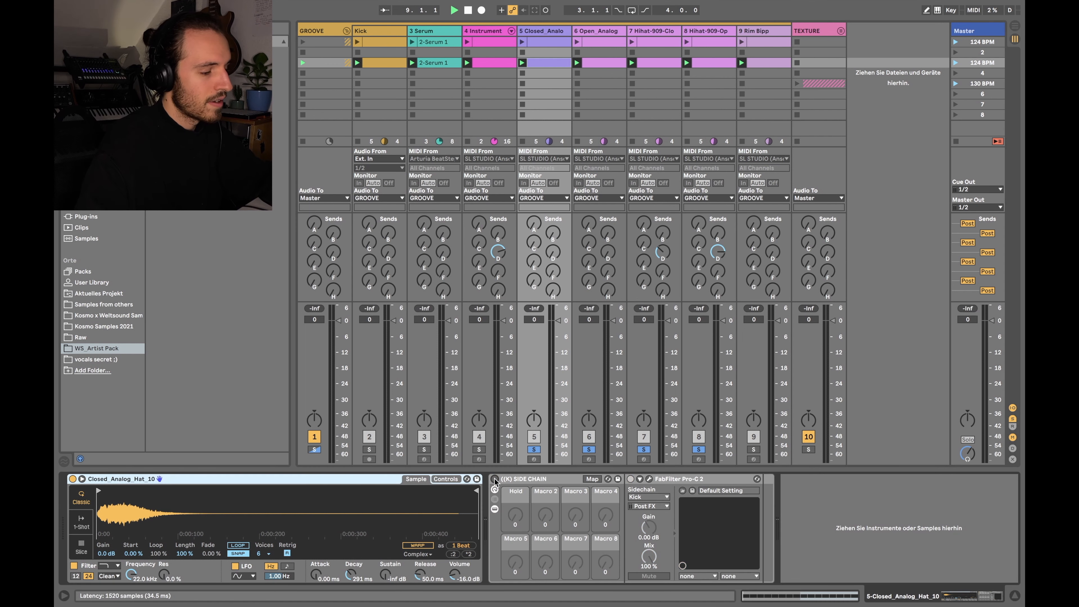
left_click(369, 449, "super")
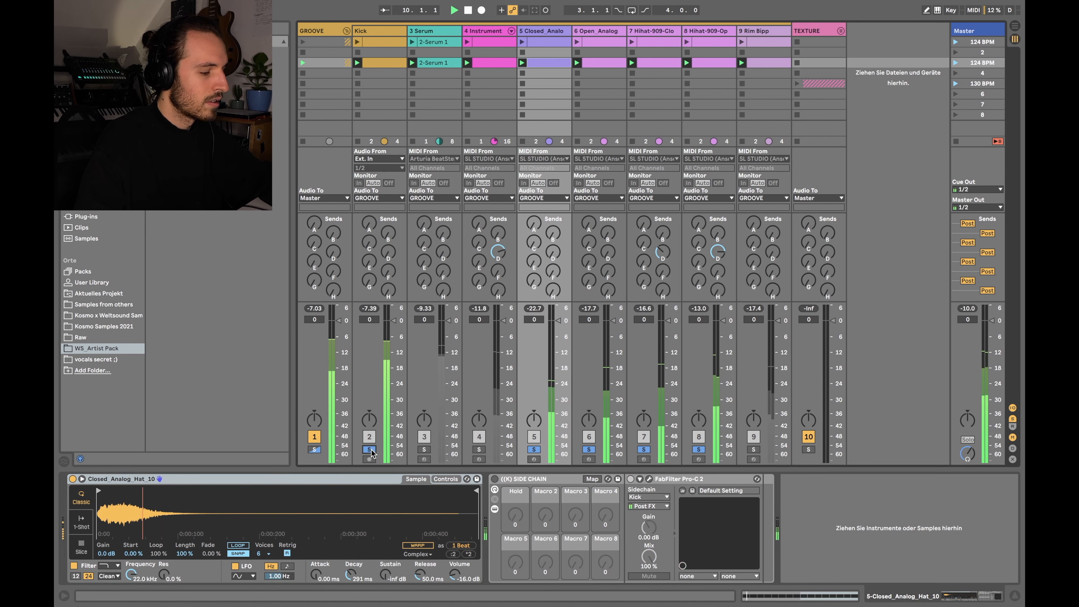
left_click(424, 449, "super")
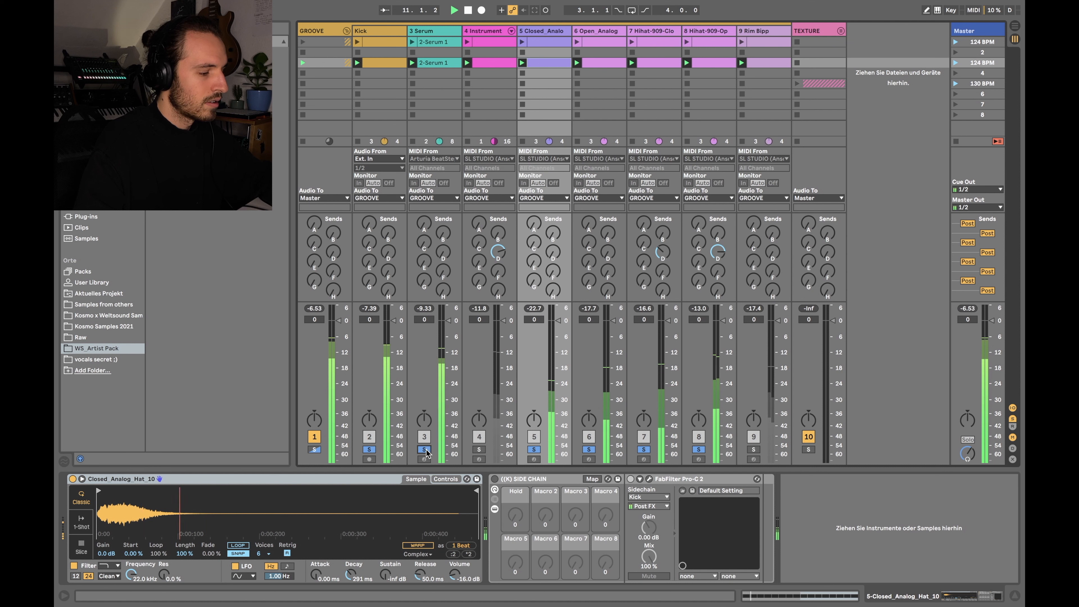
- Compare the closed analog hat with its SIDE CHAIN rack on and off, leave the rack enabled, and stop playback
left_click(495, 479)
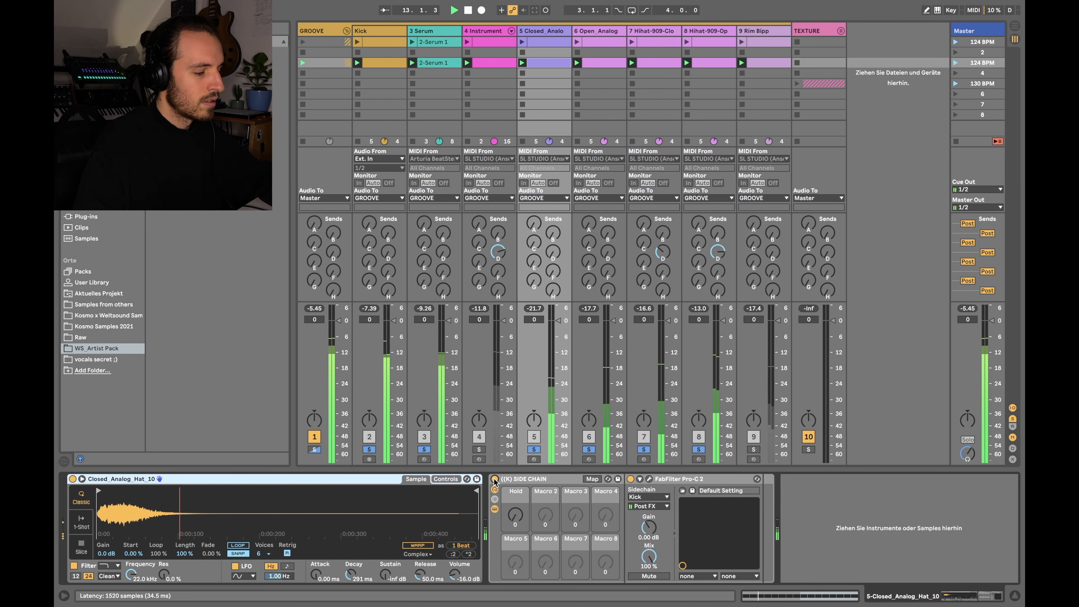
left_click(494, 479)
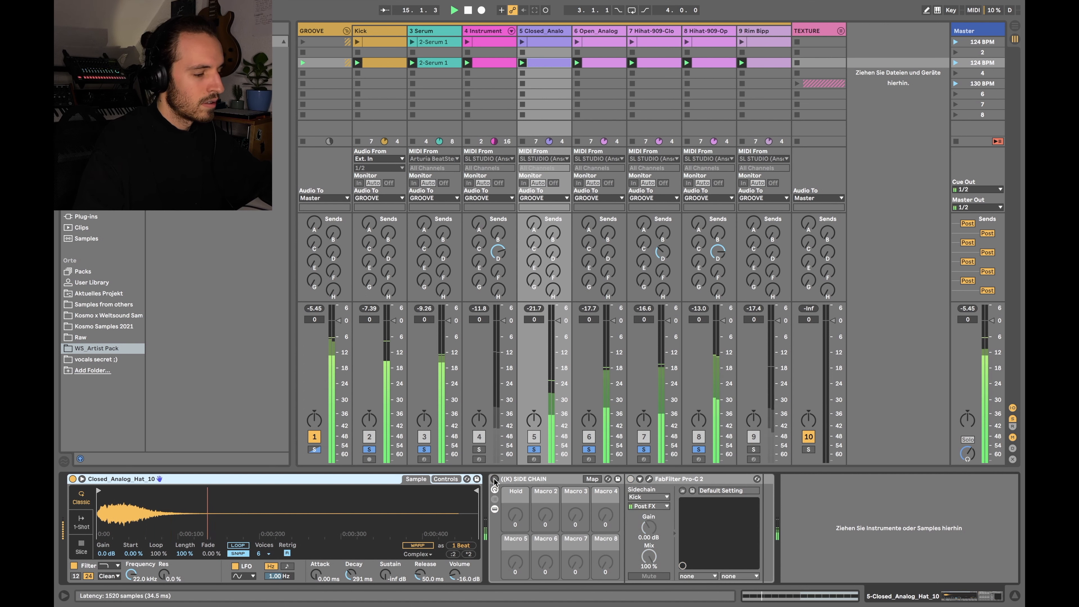
left_click(495, 479)
key("space")
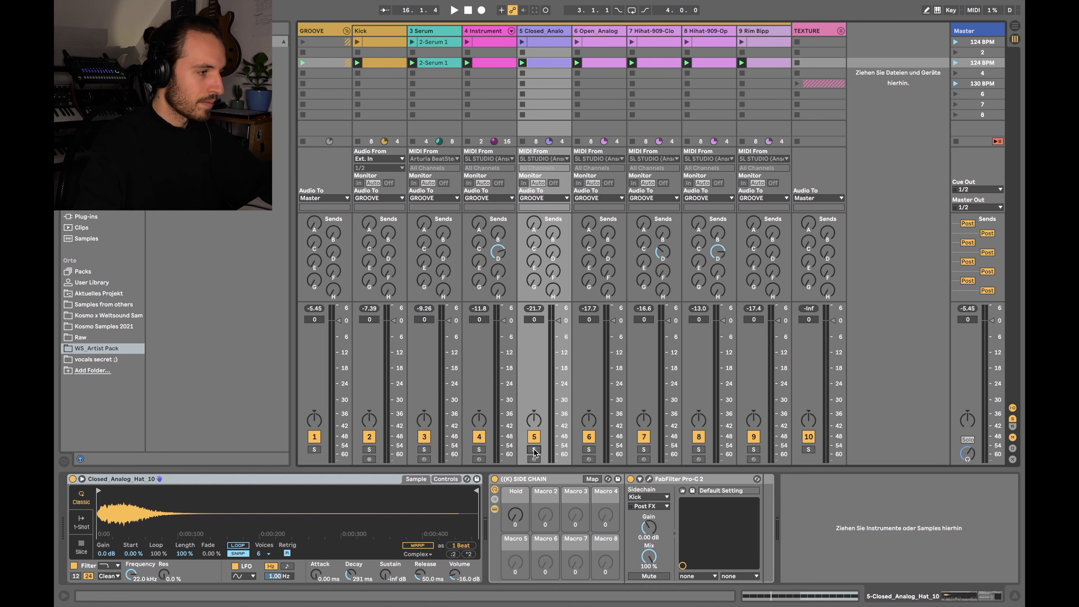
- Solo the closed analog hat track, launch its first-row clip, and open that clip's notes
left_click(541, 34)
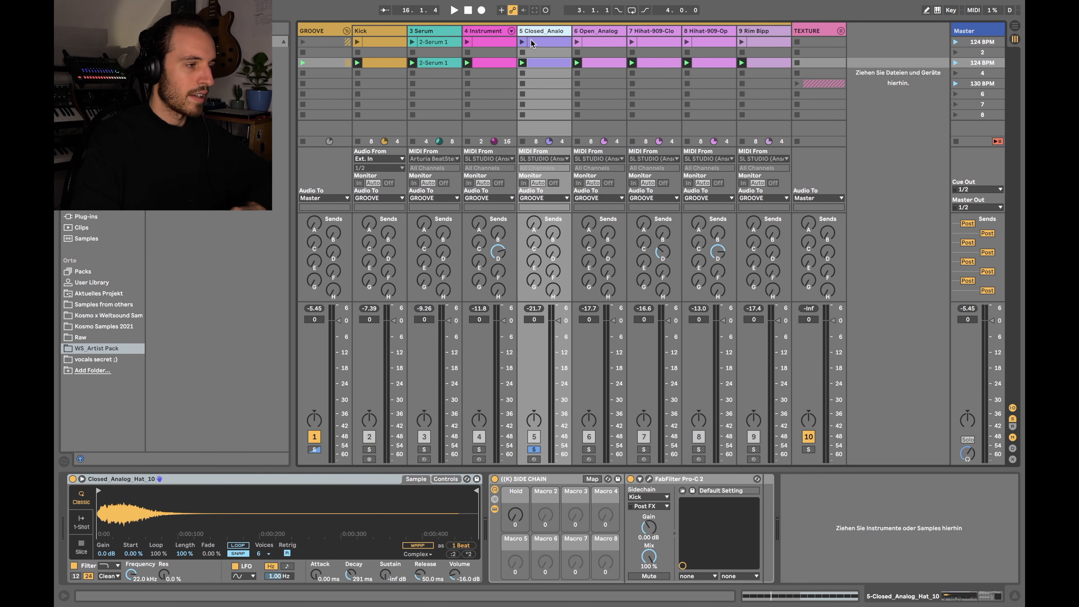
left_click(522, 41)
left_click(553, 41)
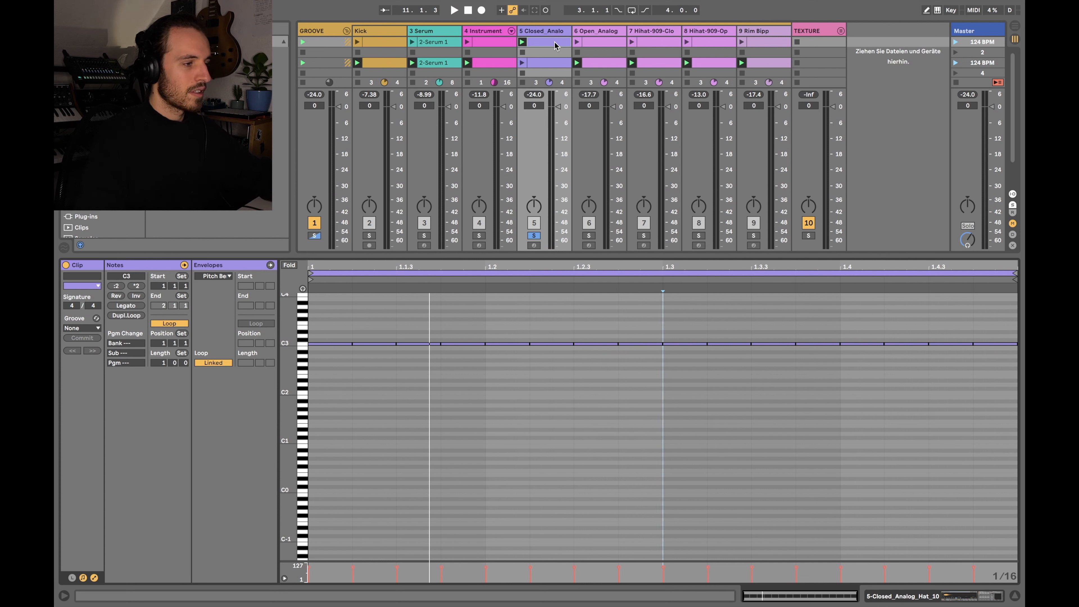
- Commit the Logic 8 Swing groove to the closed analog hat's third-row clip and examine the shifted notes before beat 1.2
left_click(536, 65)
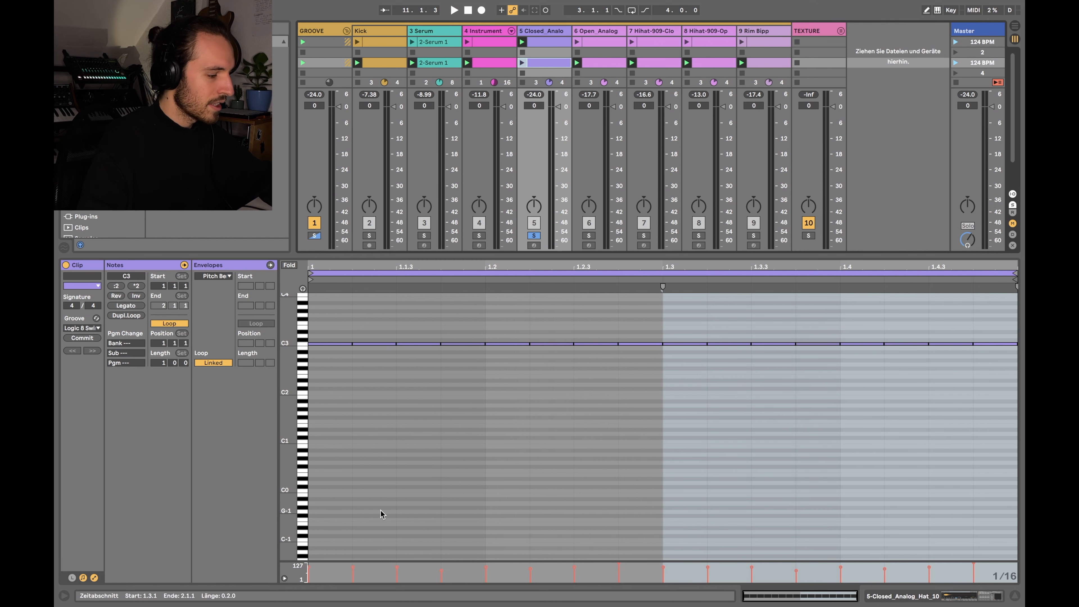
left_click(87, 328)
left_click(86, 345)
left_click(352, 316)
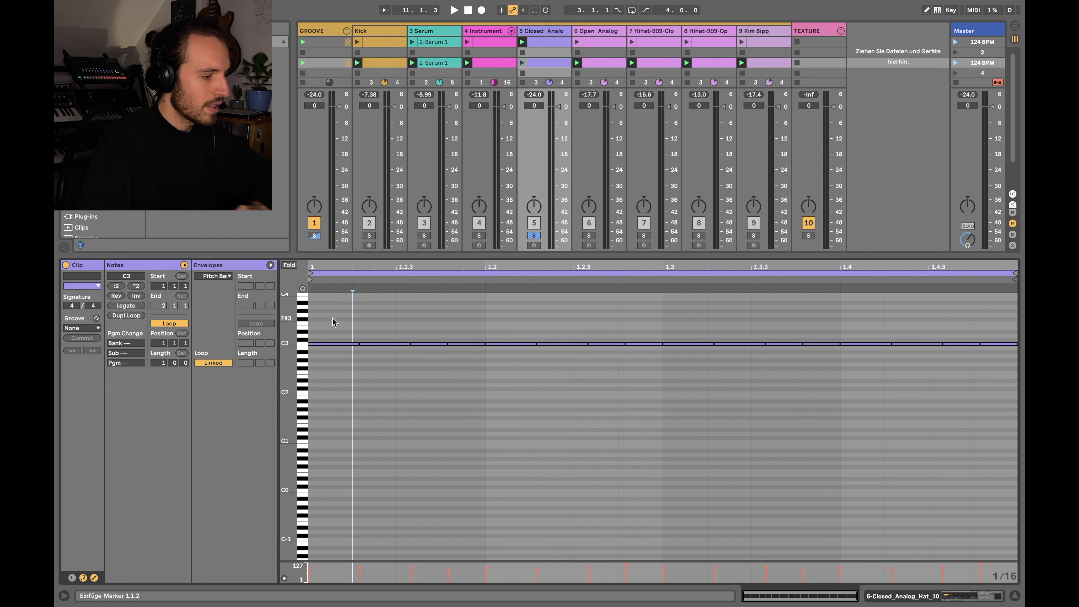
left_click_drag(343, 320, 471, 362)
left_click_drag(432, 322, 476, 361)
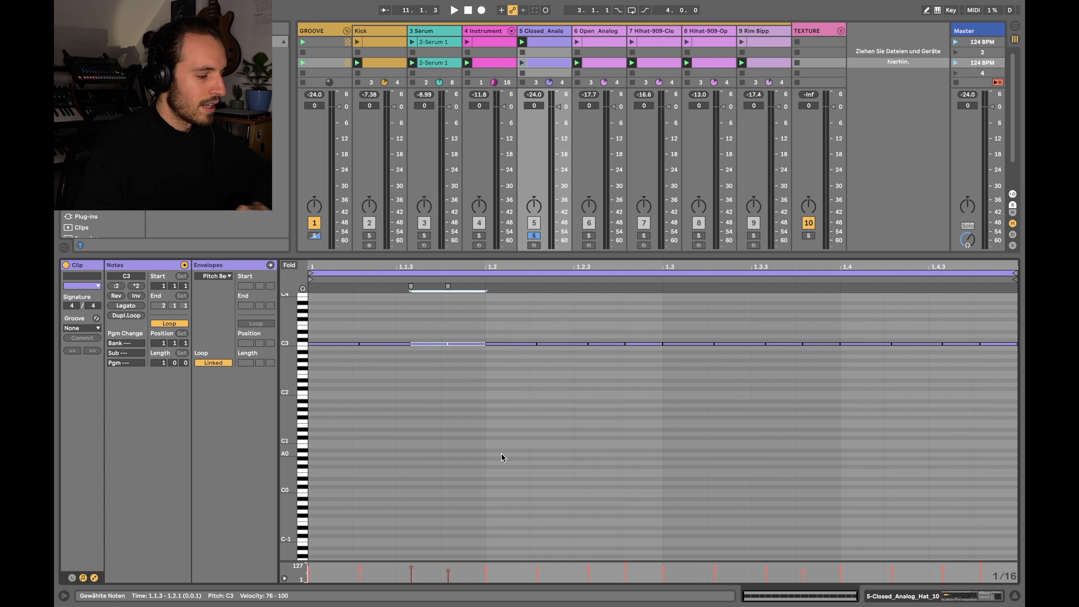
- Undo the groove commit, select the straight note just before beat 1.2 for comparison, and reapply the committed groove
key("ctrl+z")
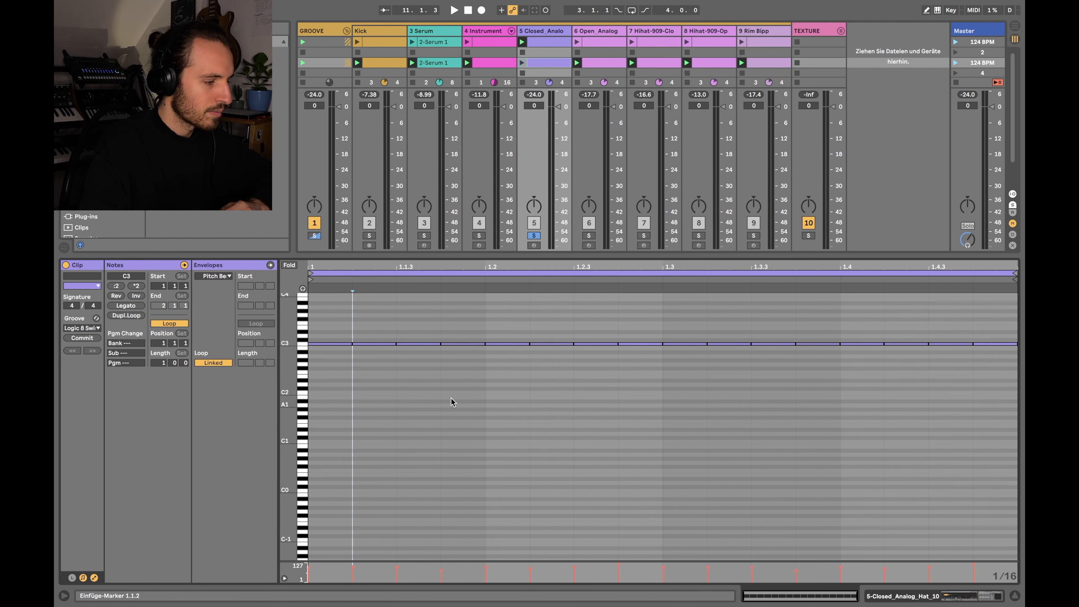
left_click(465, 343)
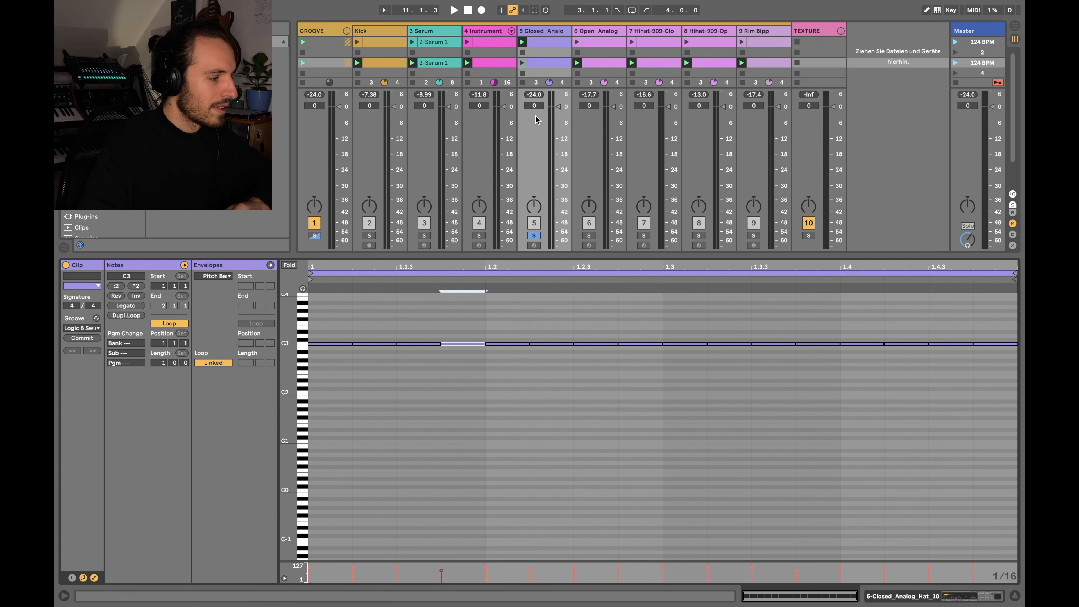
left_click(526, 63)
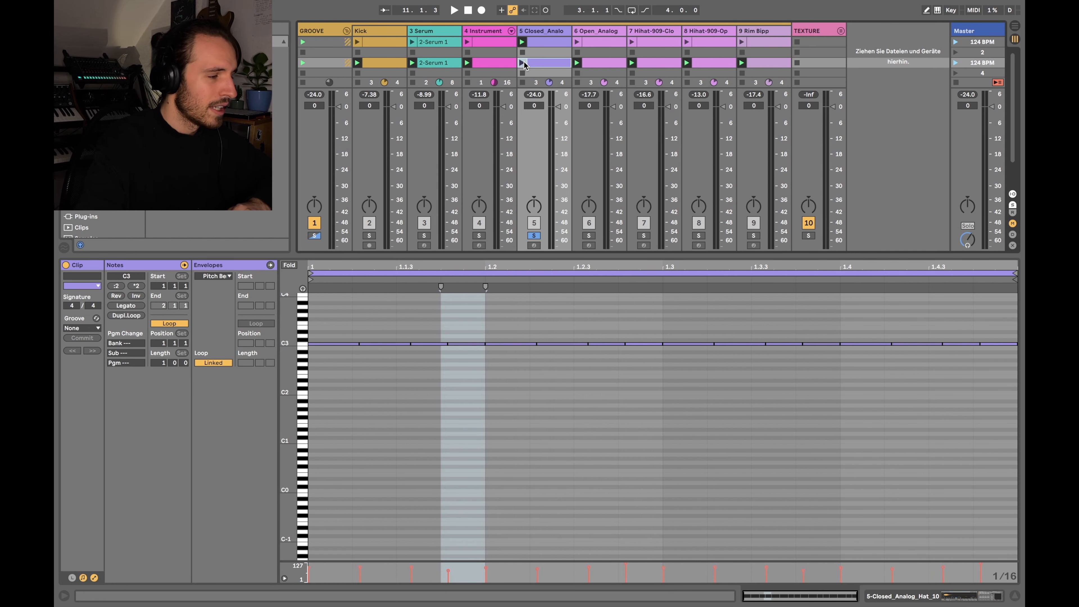
- Play the kick and hats soloed, add the Instrument track to the solo, clear all solos, and stop playback
key("space")
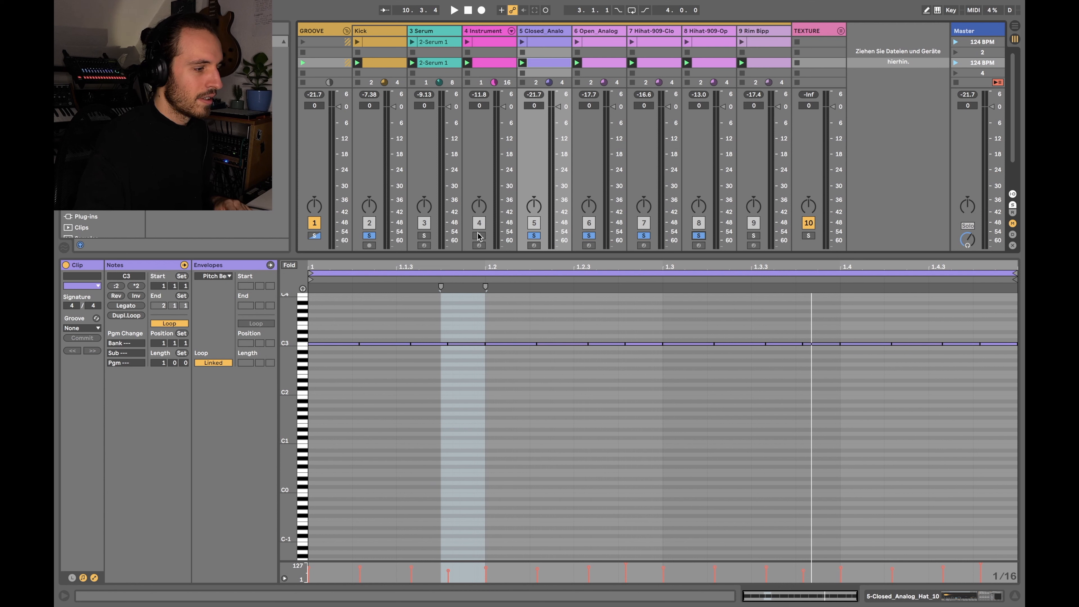
key("space")
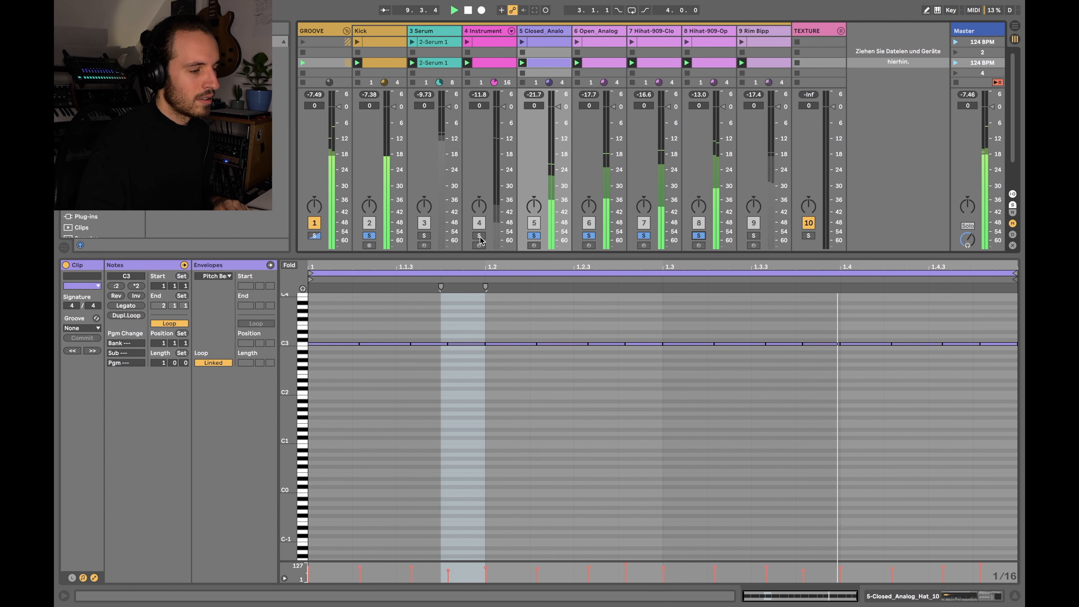
left_click(480, 236)
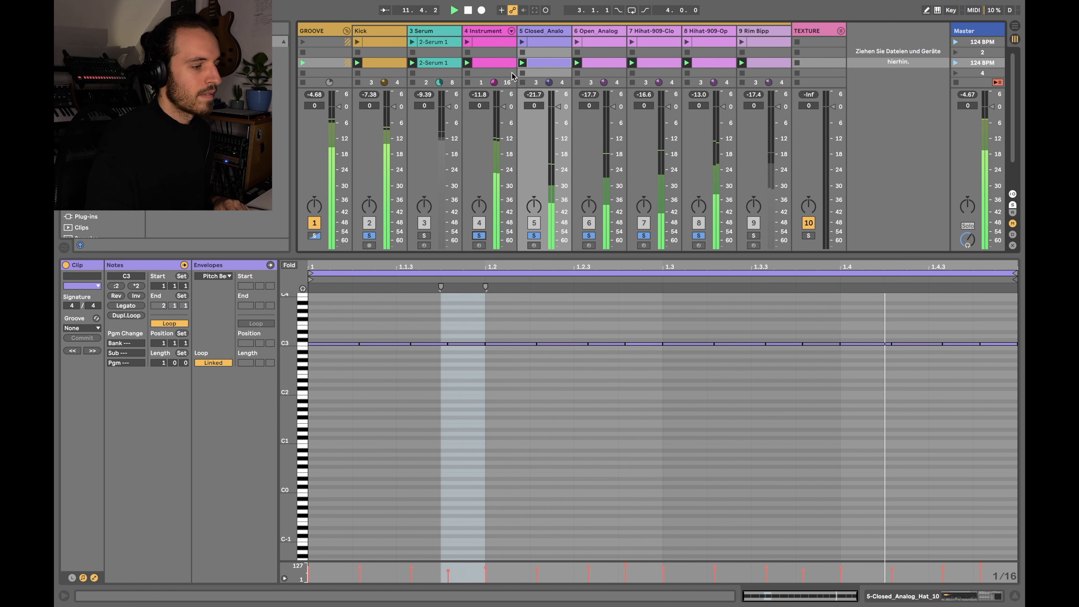
left_click(535, 236)
key("space")
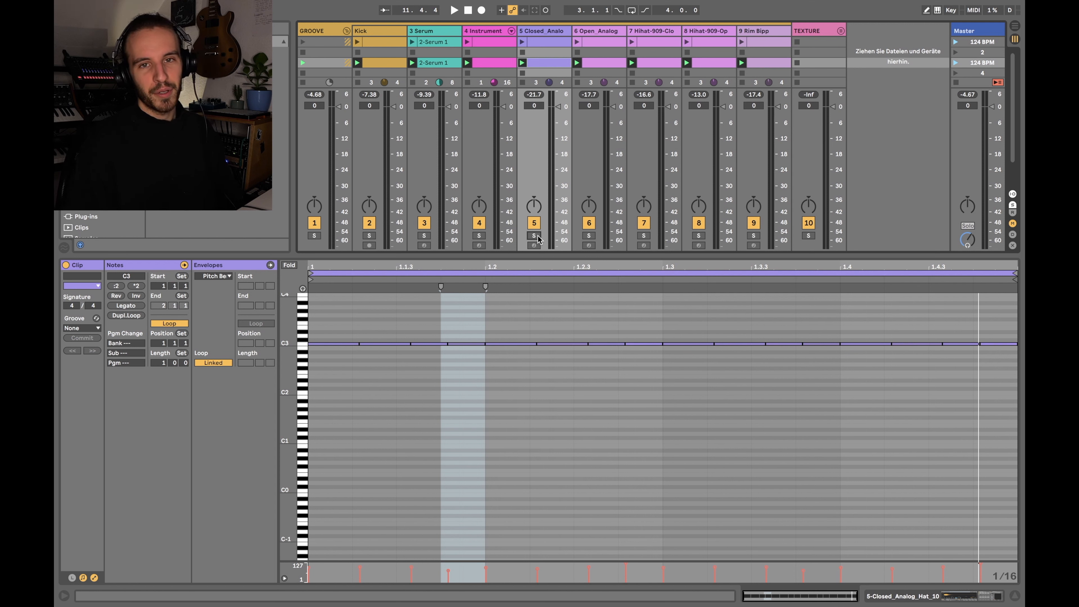
- Examine the added C3 notes at 1.1.2, 1.2.4 and 1.3.2 in the 909 closed hat's third-row clip
left_click(549, 31)
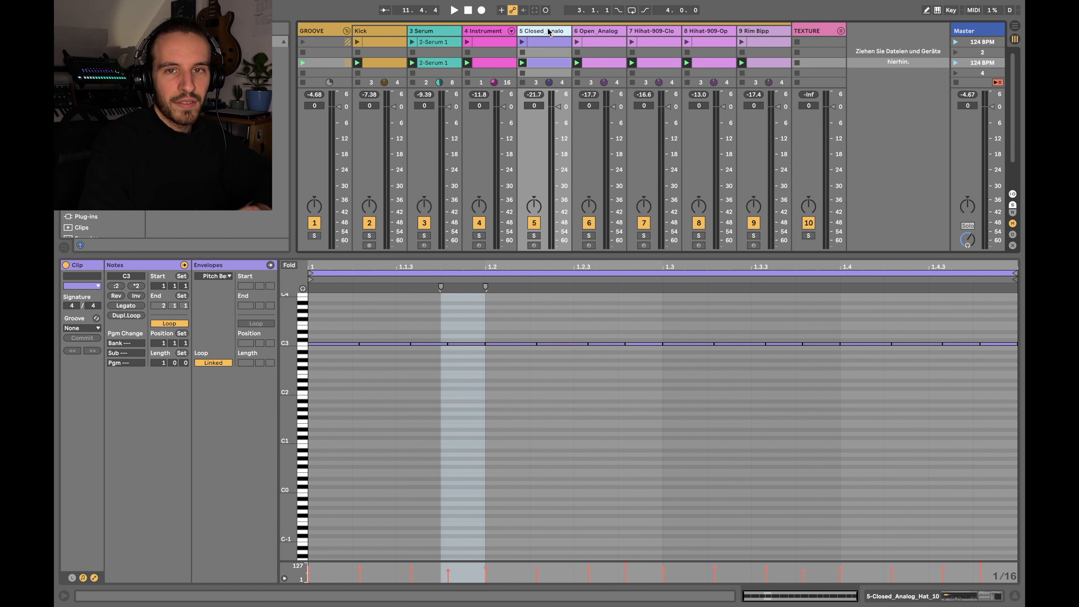
left_click(661, 32)
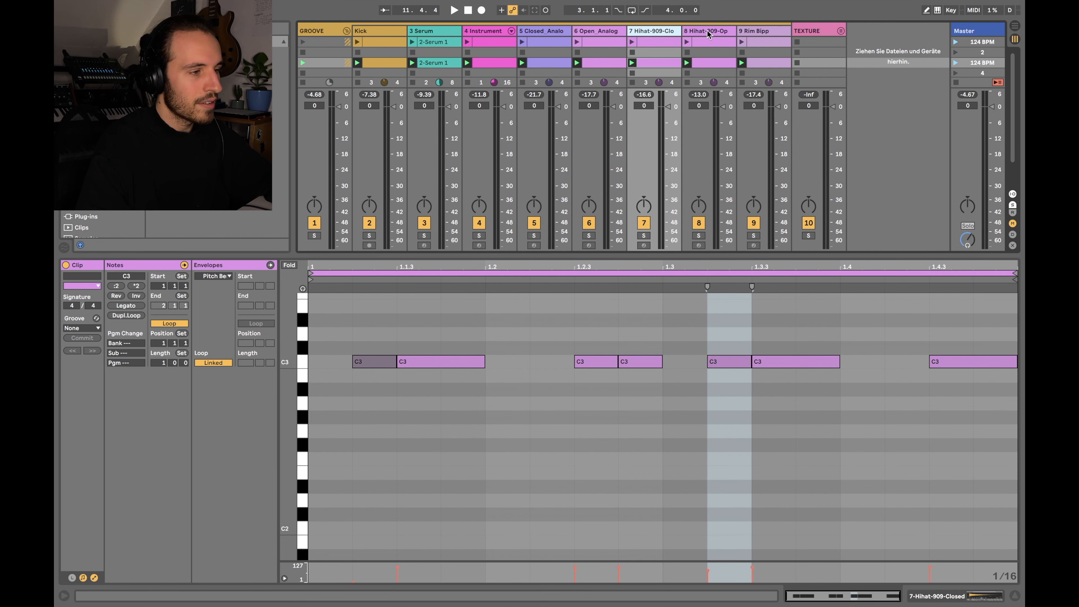
left_click(716, 31)
left_click(648, 32)
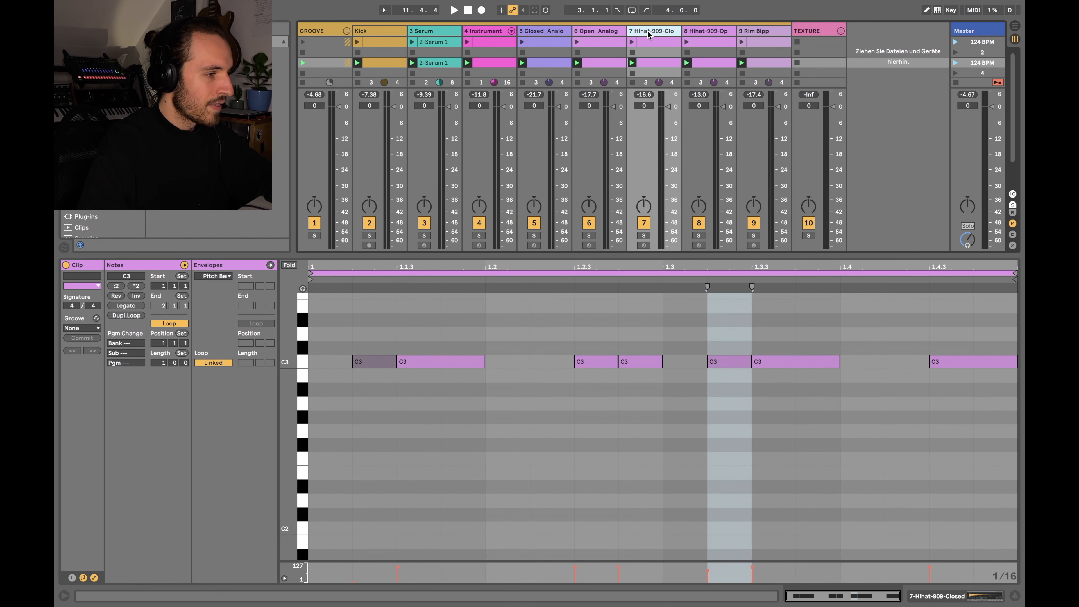
left_click(374, 361)
left_click(629, 361)
left_click(729, 361)
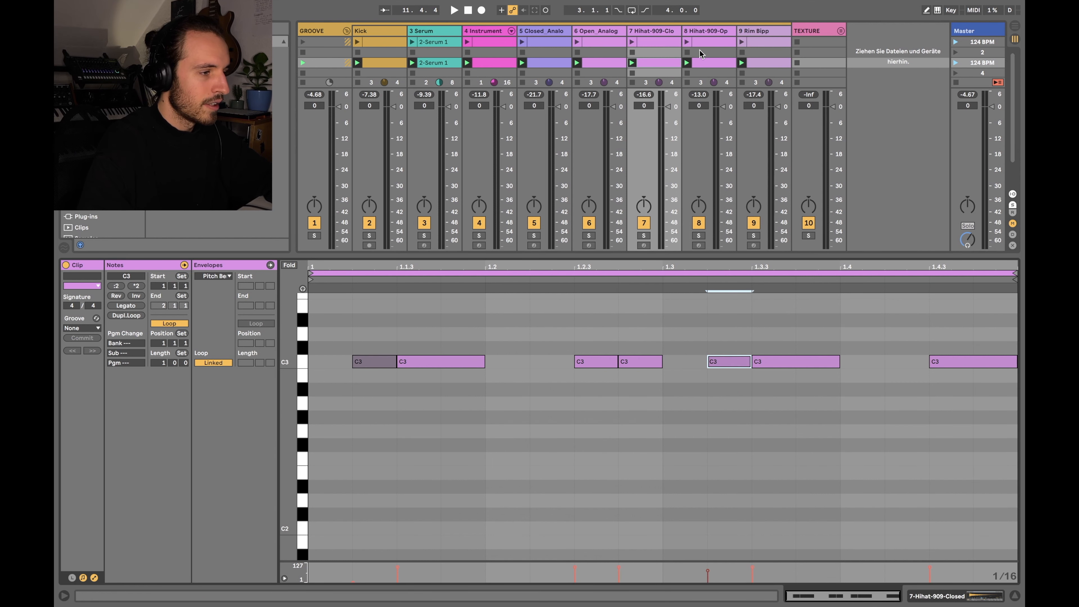
- Compare the 909 closed hat's first-row clip with its third-row clip, checking the added notes around beat 1.3
left_click(656, 40)
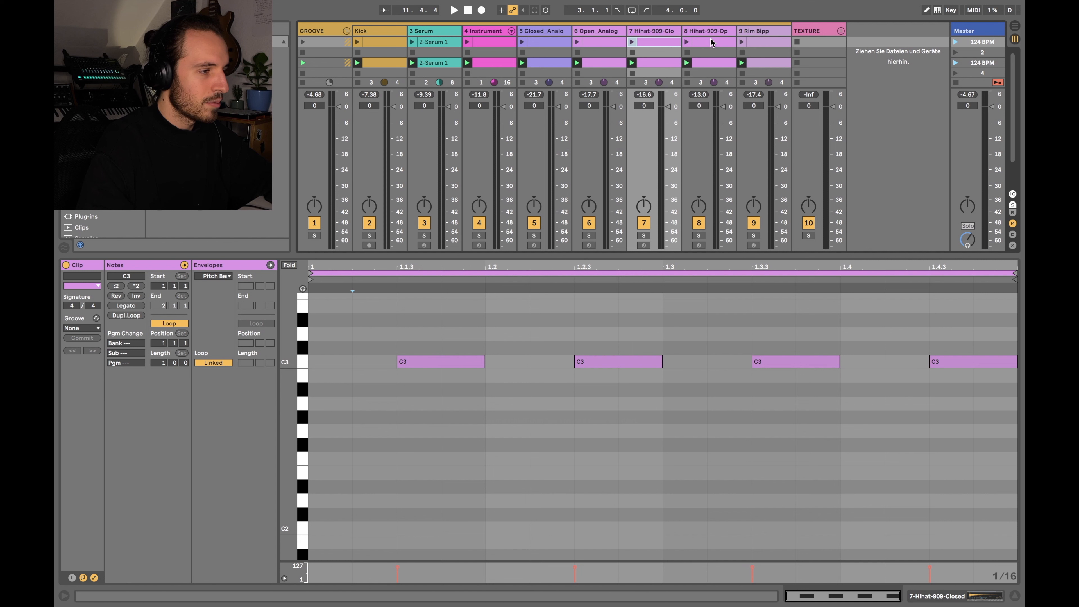
left_click(710, 40)
left_click(643, 43)
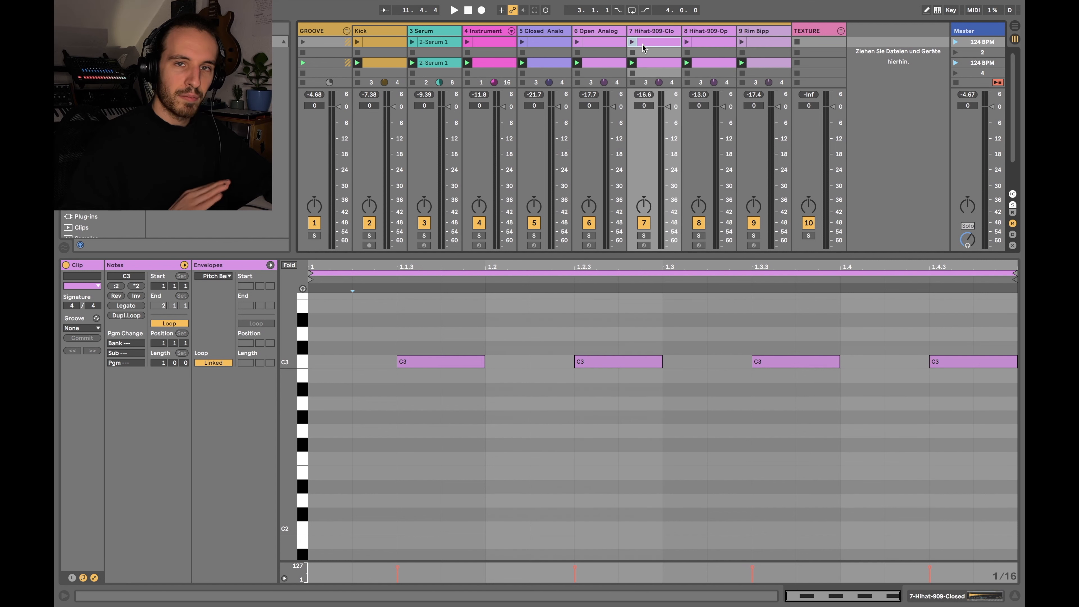
left_click(646, 64)
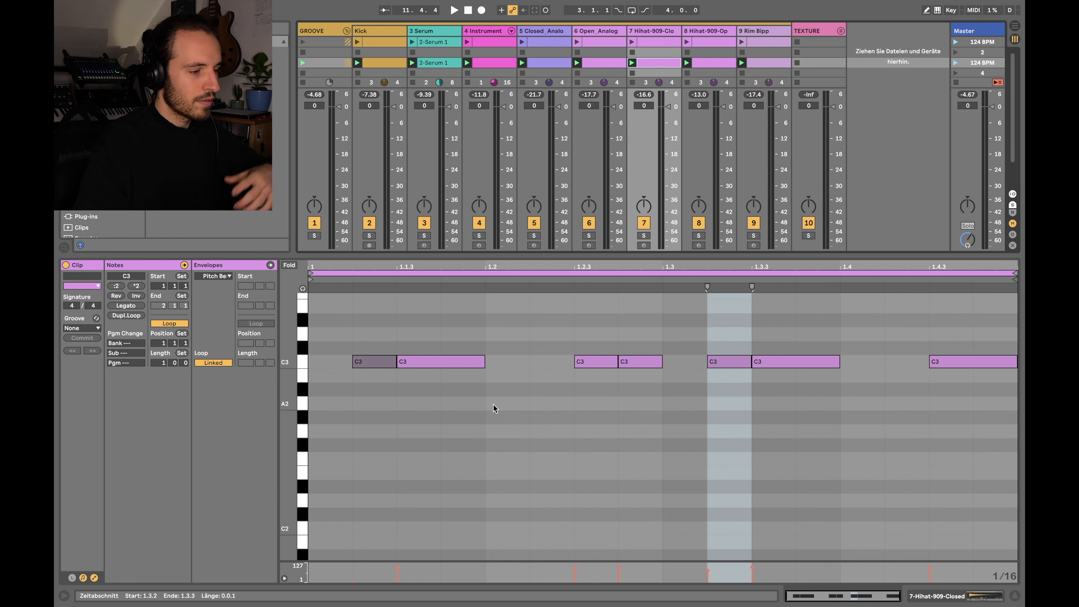
left_click(602, 361)
left_click(649, 362)
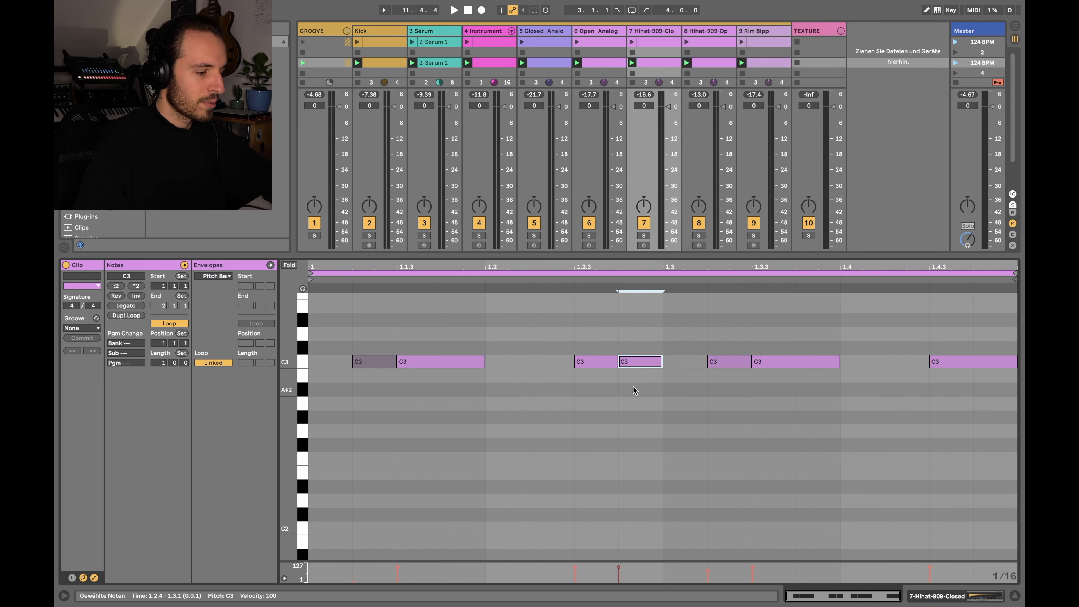
left_click_drag(633, 364, 652, 365)
left_click_drag(718, 363, 716, 361)
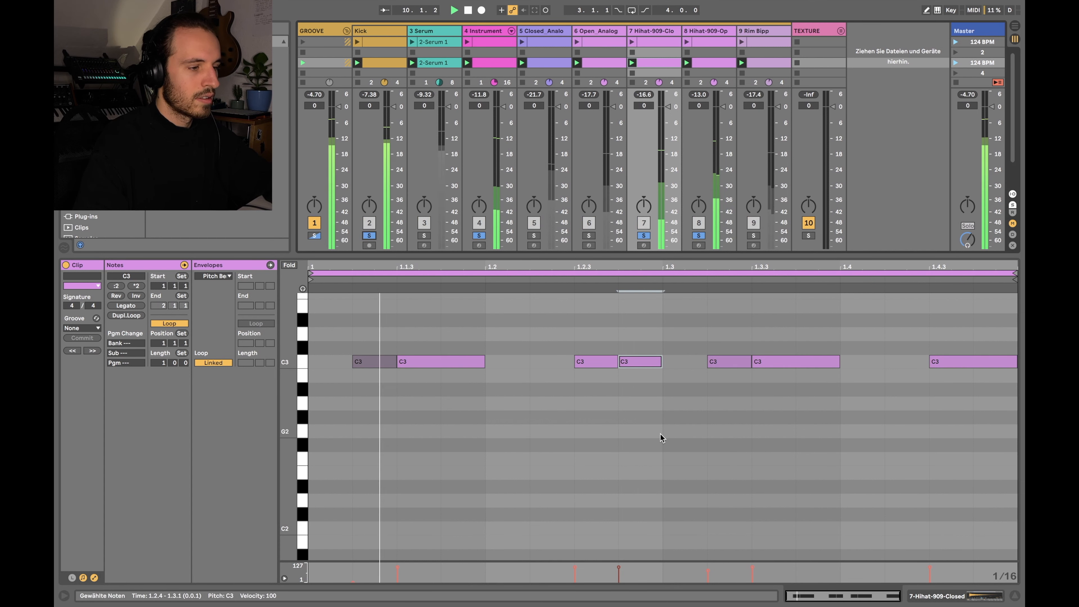
- Examine the added note at 1.1.2 in the 909 open hat's clip and reset the track solos
left_click(692, 26)
left_click(729, 362)
double_click(729, 363)
left_click_drag(711, 573, 707, 574)
left_click_drag(726, 364, 905, 371)
double_click(903, 367)
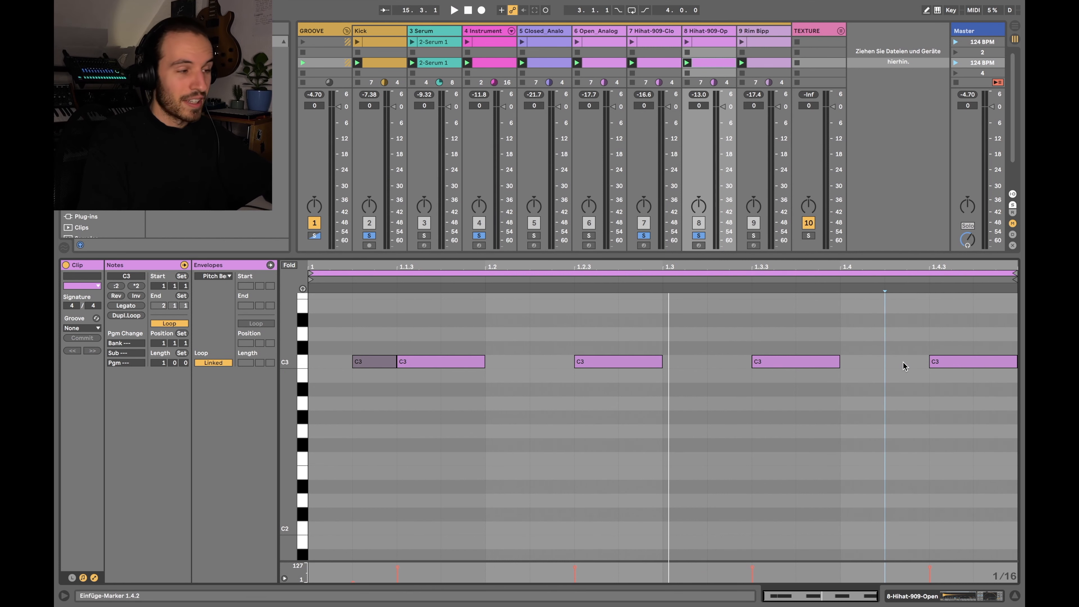
left_click(589, 236)
left_click(315, 235)
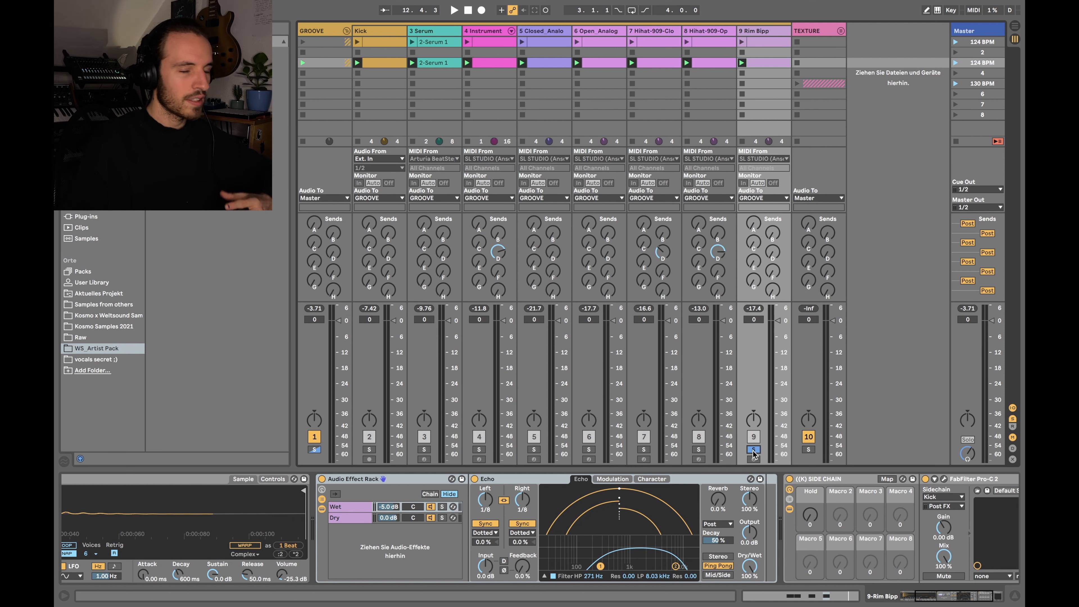
- Bypass the Audio Effect Rack on the Rim Bipp track and play the rim soloed with the kick
left_click(321, 479)
left_click(370, 449)
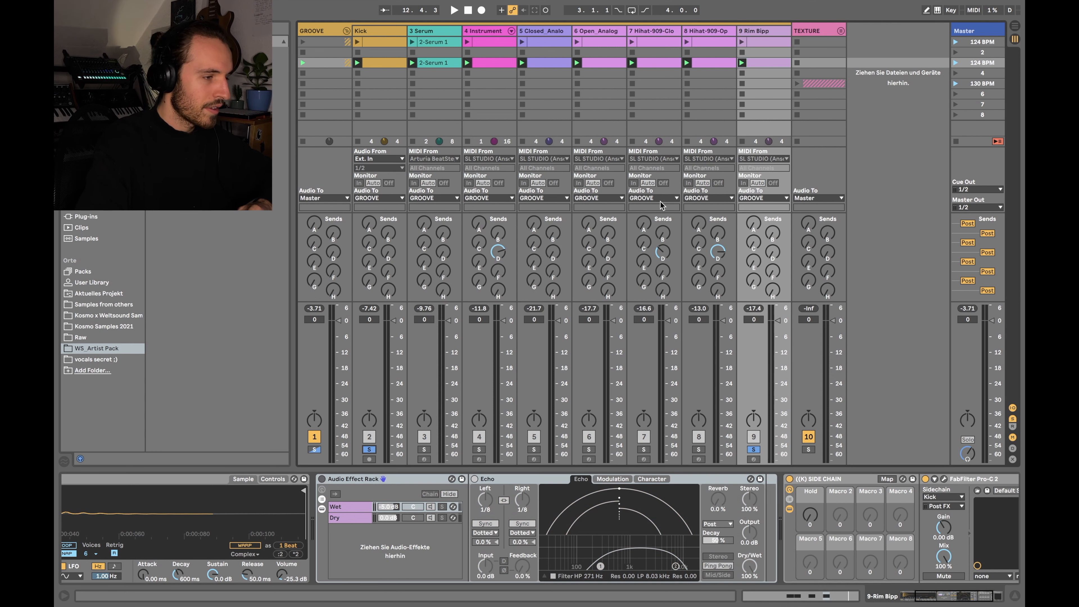
left_click(764, 29)
key("space")
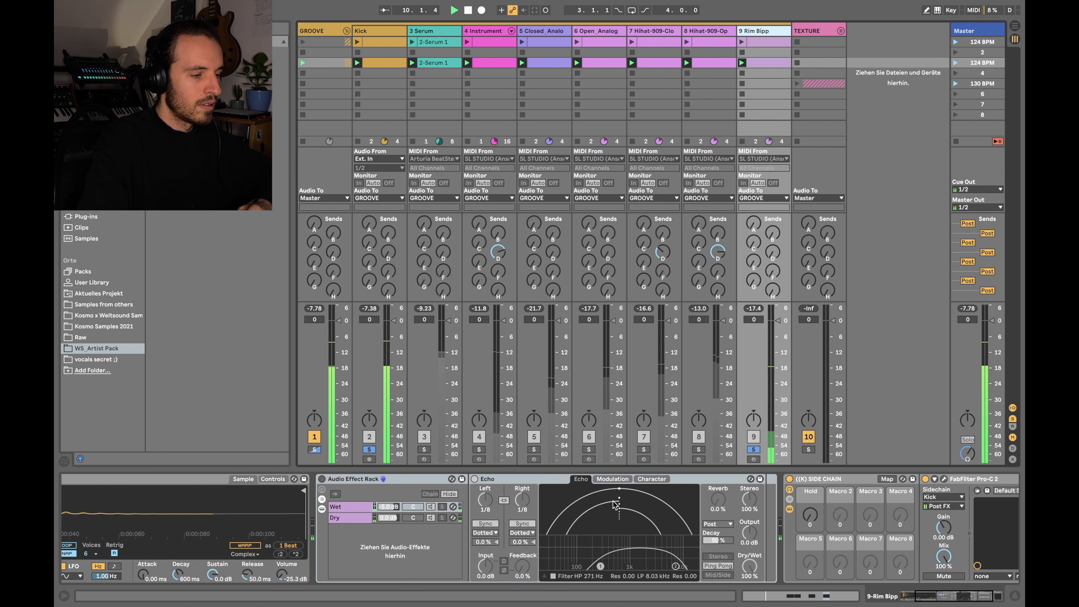
key("space")
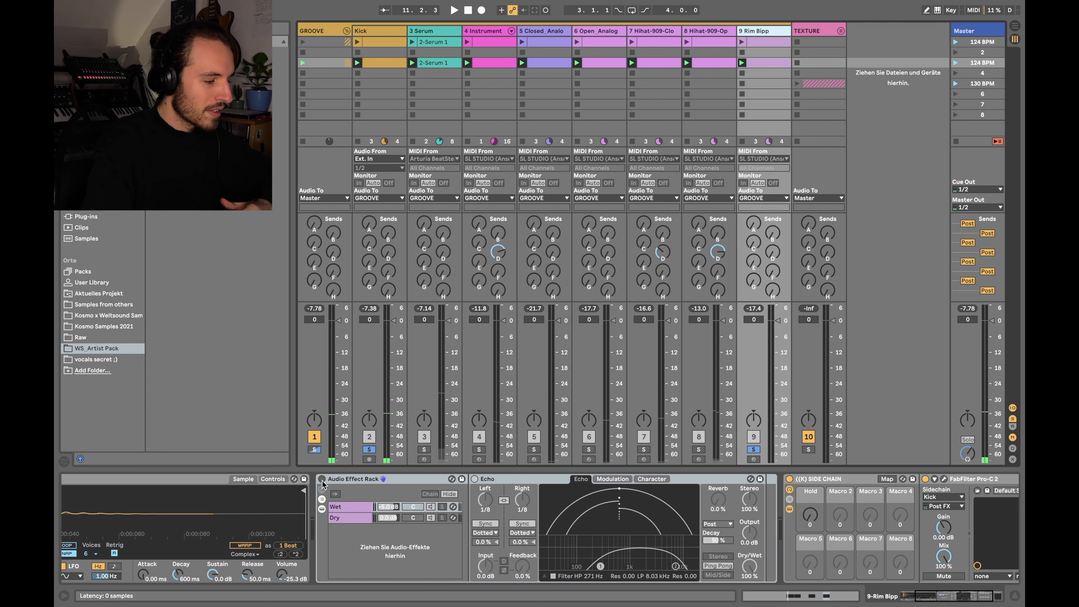
- Re-enable the Rim Bipp's Audio Effect Rack, replay the rim with the kick for comparison, and clear the solos
left_click(321, 480)
key("space")
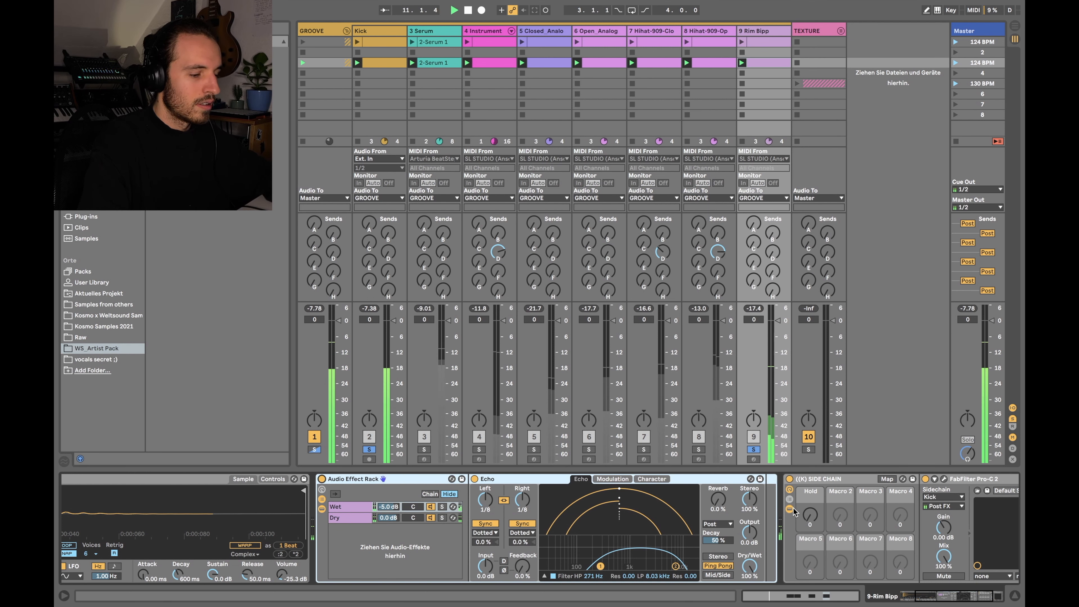
key("space")
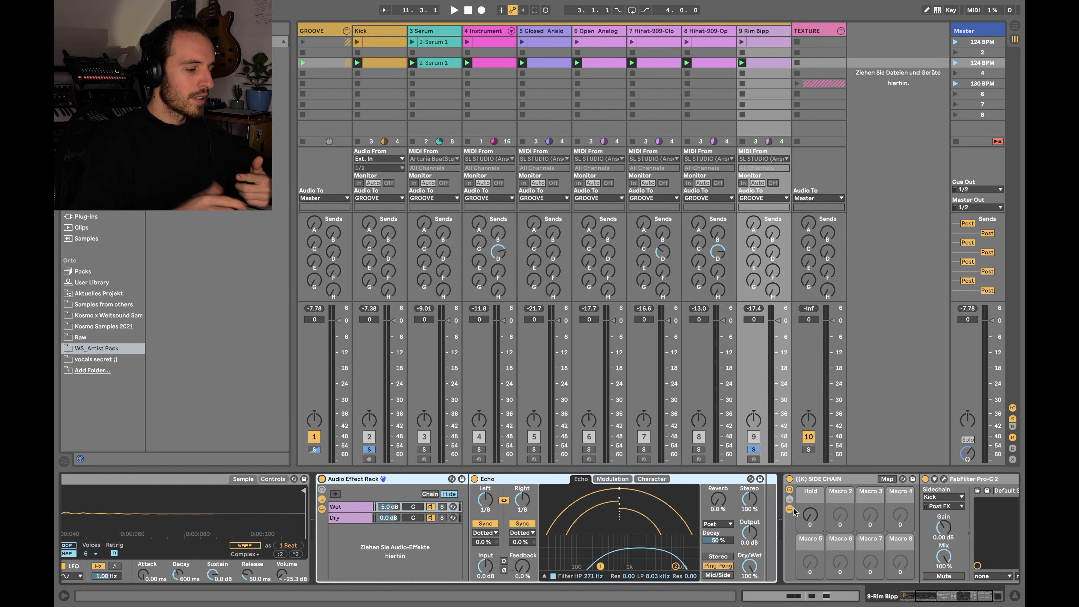
left_click(375, 449)
- Open the notes of the Serum track's third-row clip and compare them with the first-row clip's notes
left_click(420, 32)
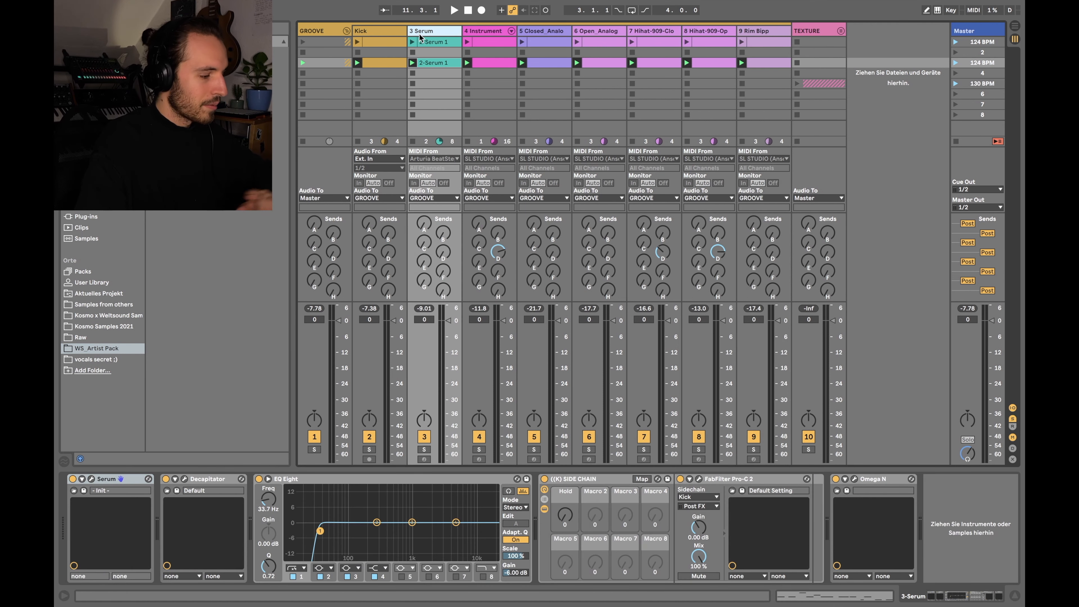
left_click(418, 63)
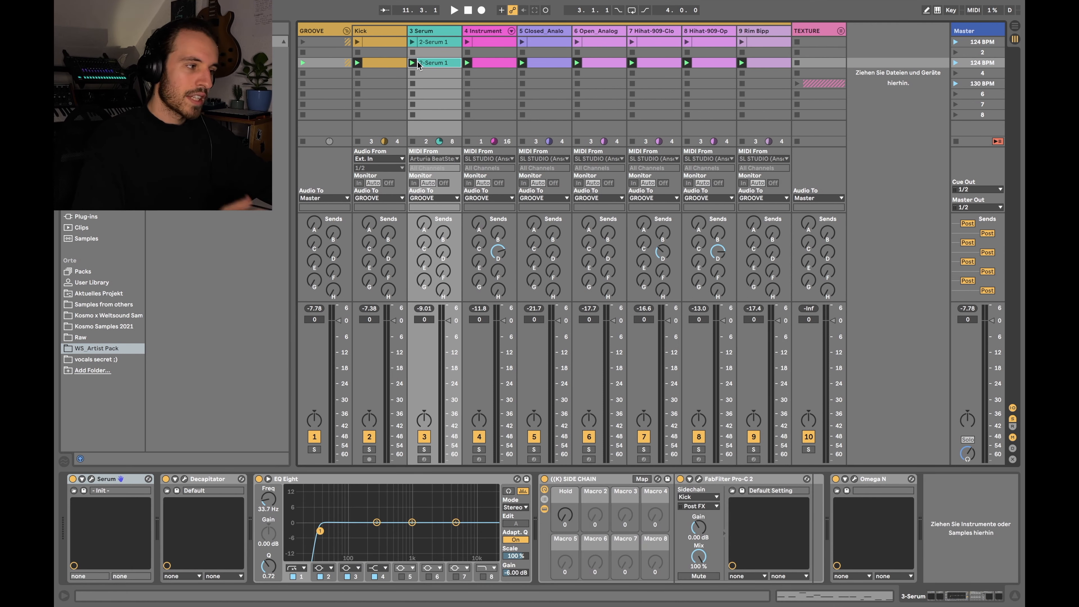
double_click(442, 62)
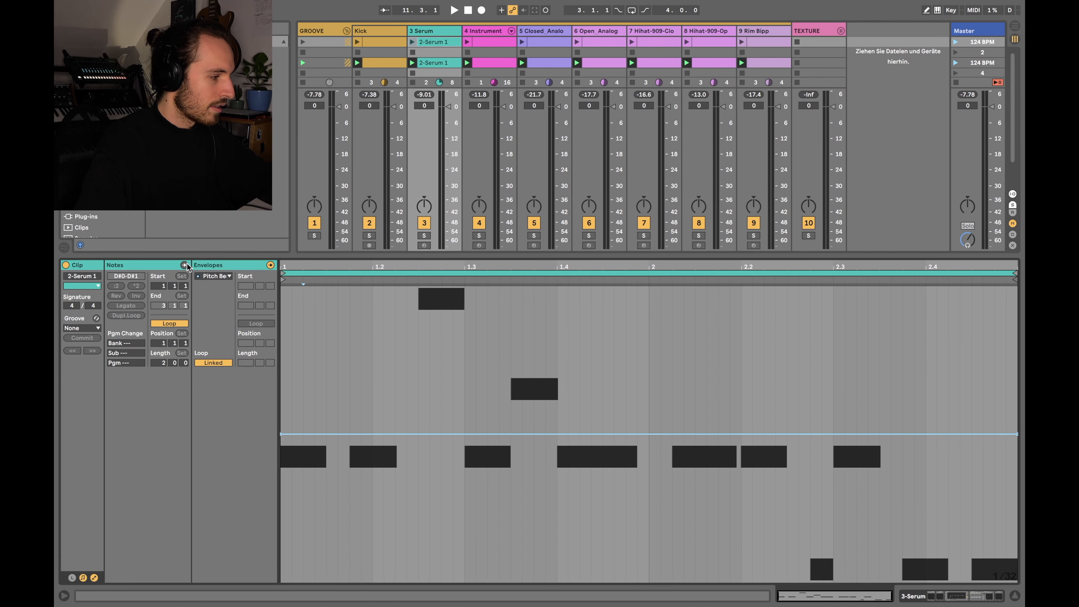
left_click(442, 43)
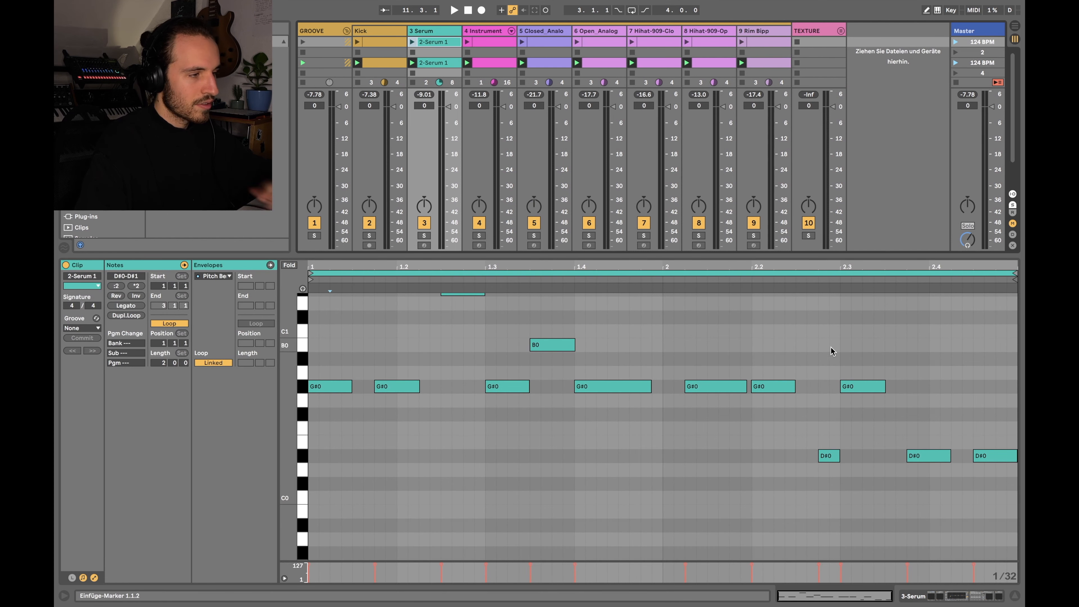
left_click(426, 63)
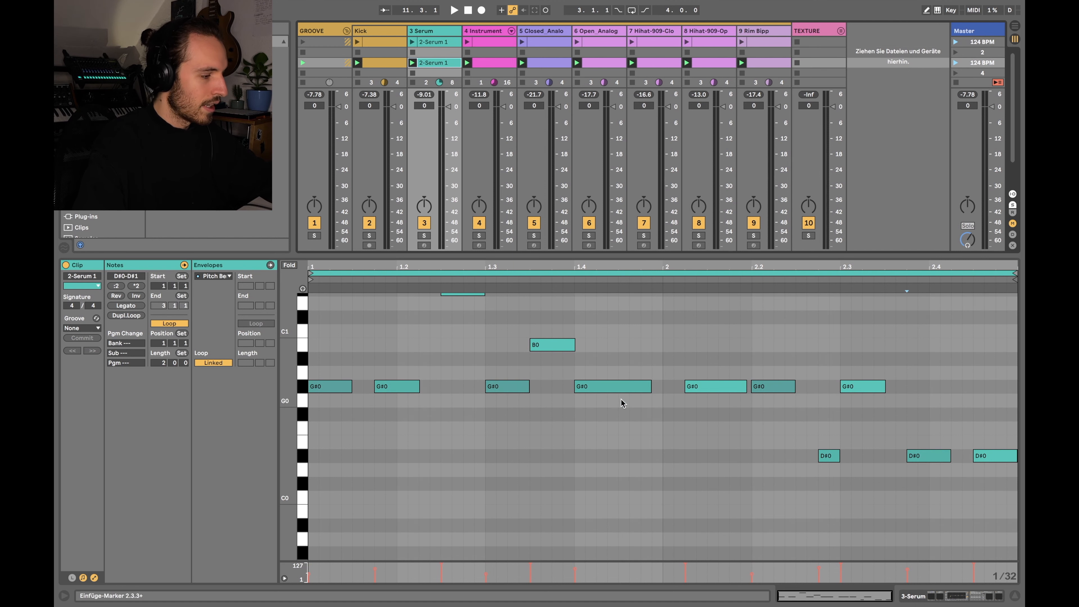
- Examine the second row's Global Amp. destination in the Serum synth's modulation matrix, and close the synth window
key("shift+Tab")
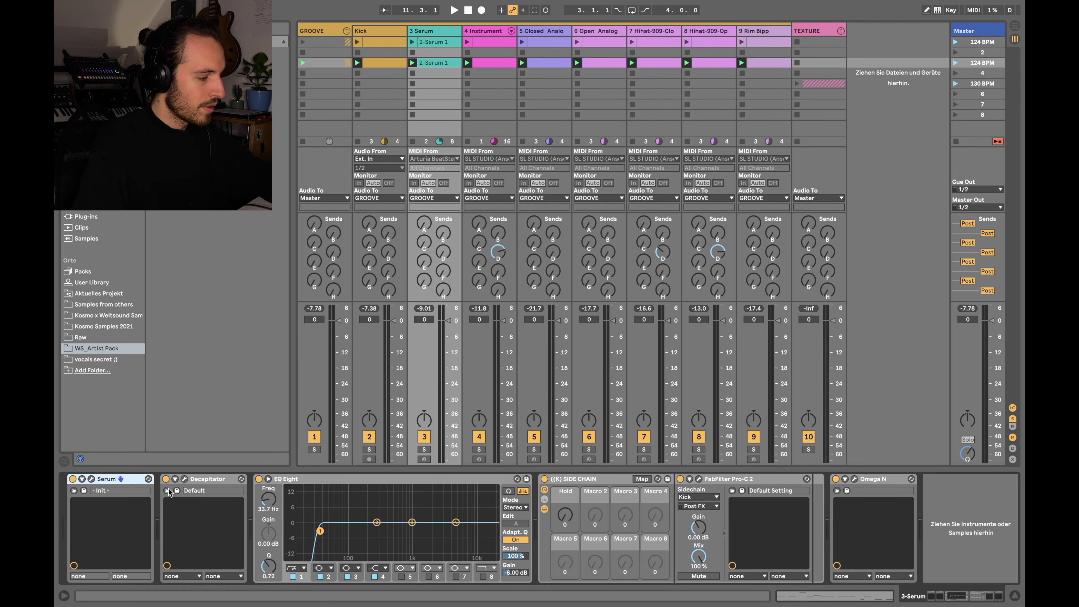
key("super+alt+p")
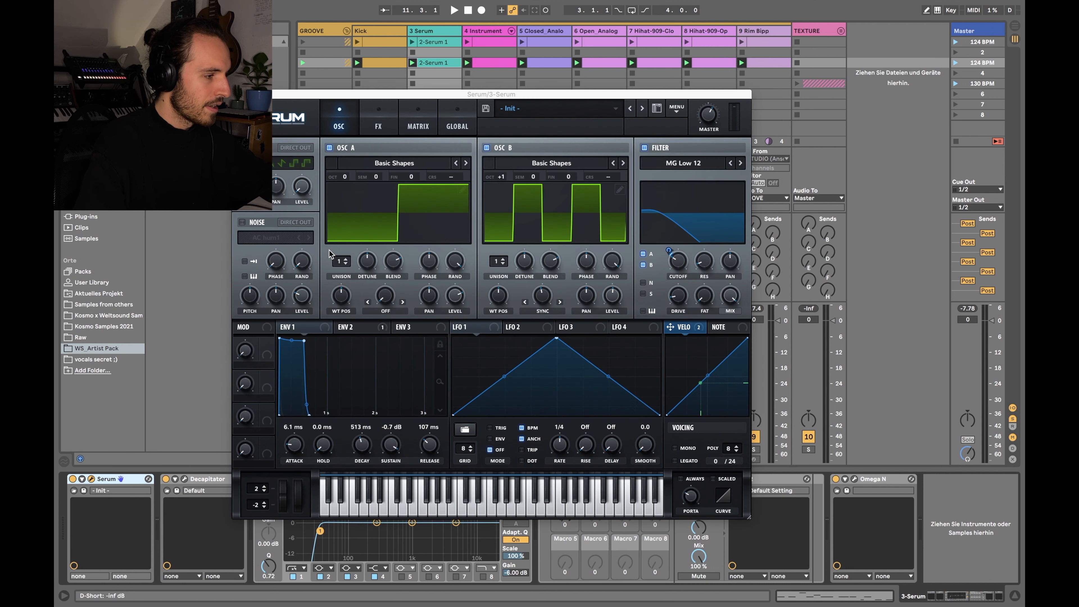
left_click(419, 121)
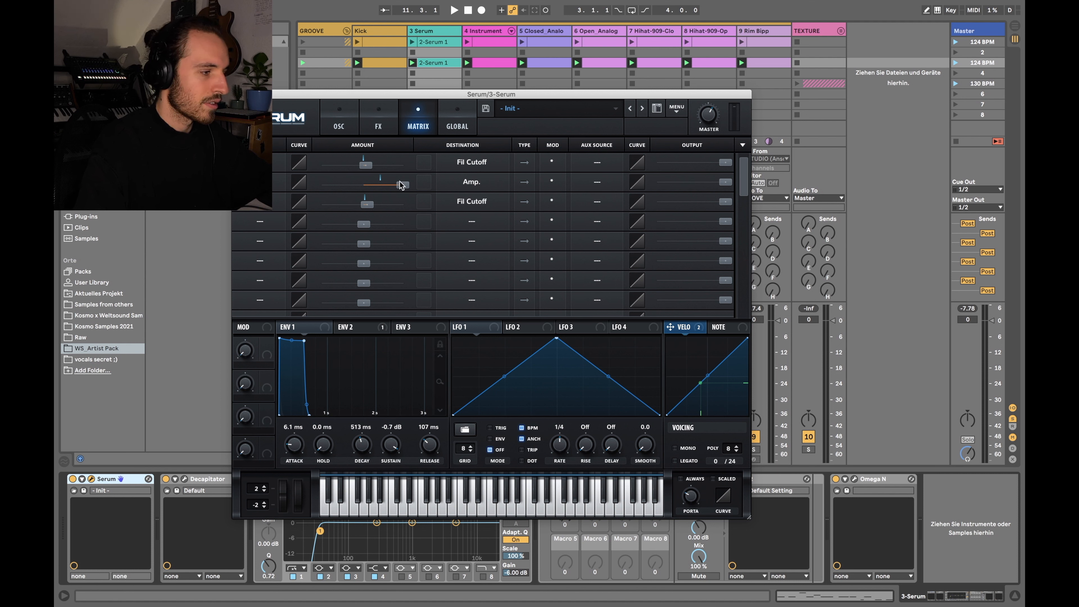
left_click(472, 183)
mouse_move(468, 267)
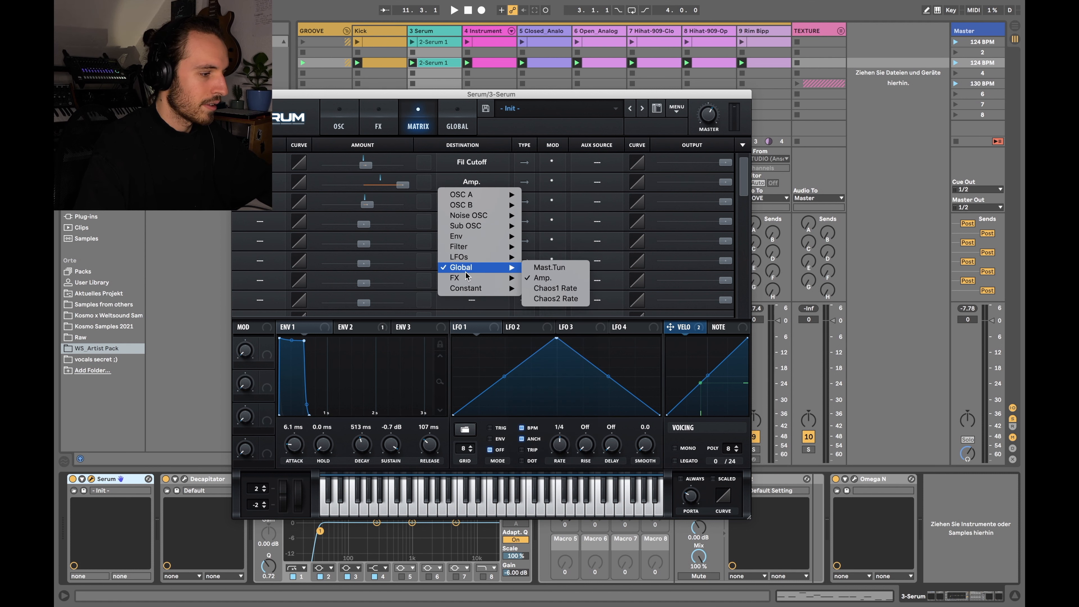
left_click(549, 278)
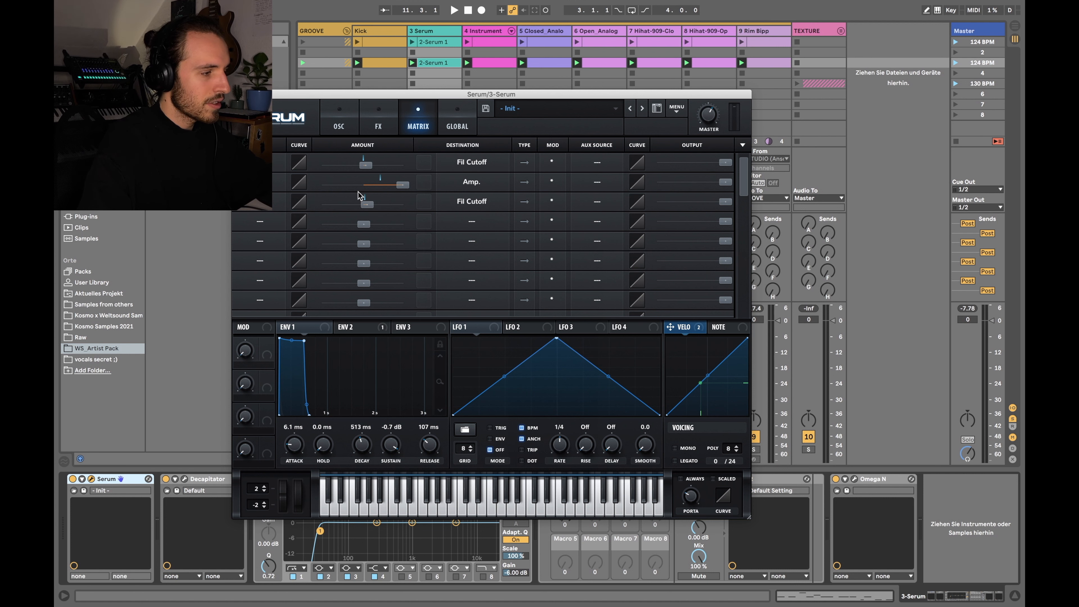
left_click(339, 126)
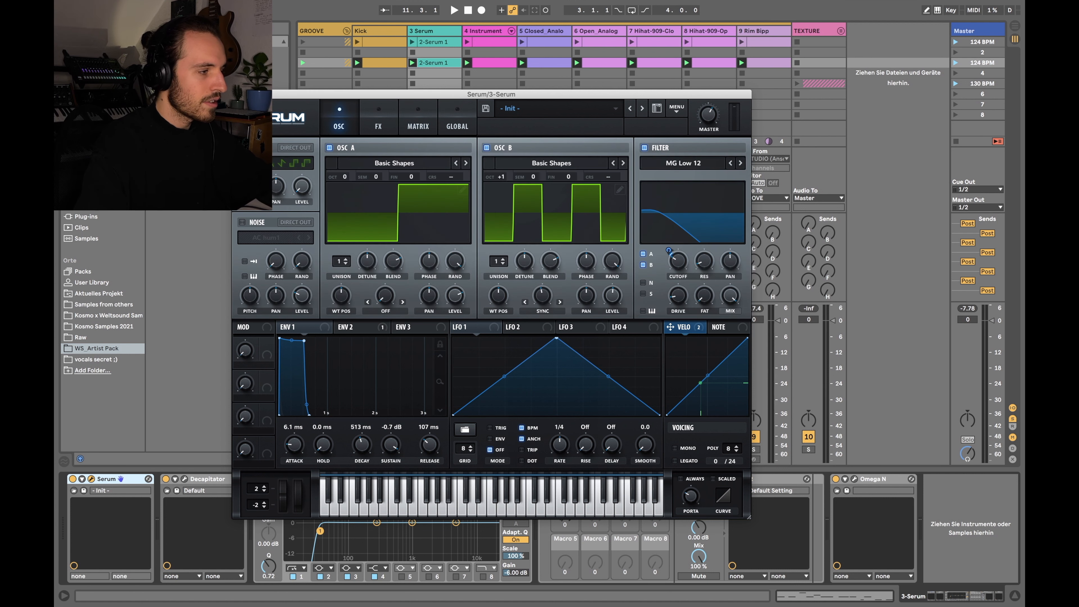
left_click(237, 94)
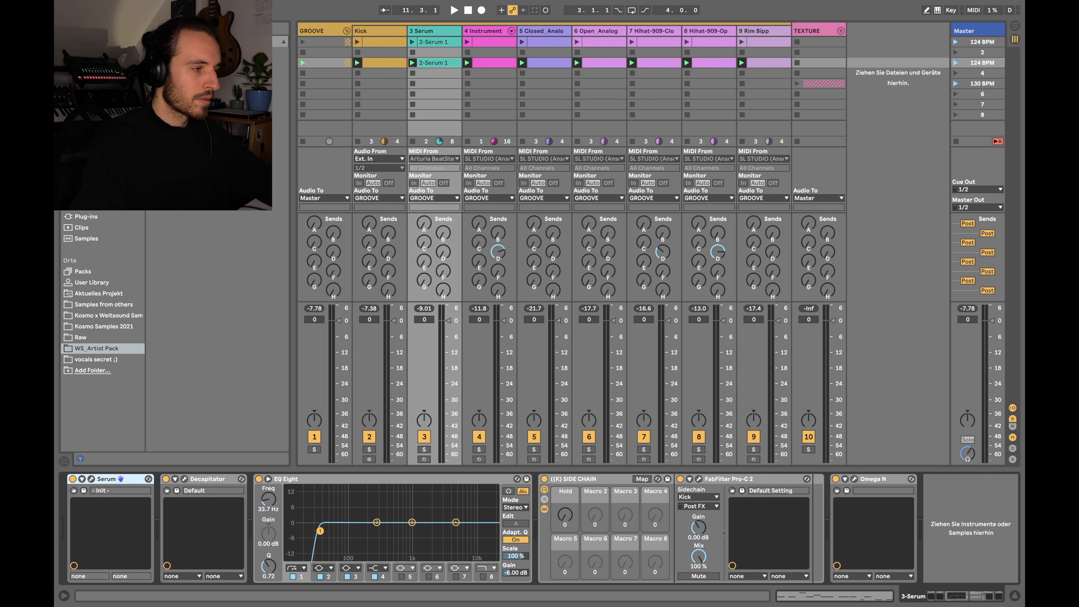
- Solo the Serum track and play its first-row clip and its third-row clip in turn for comparison
left_click(424, 449)
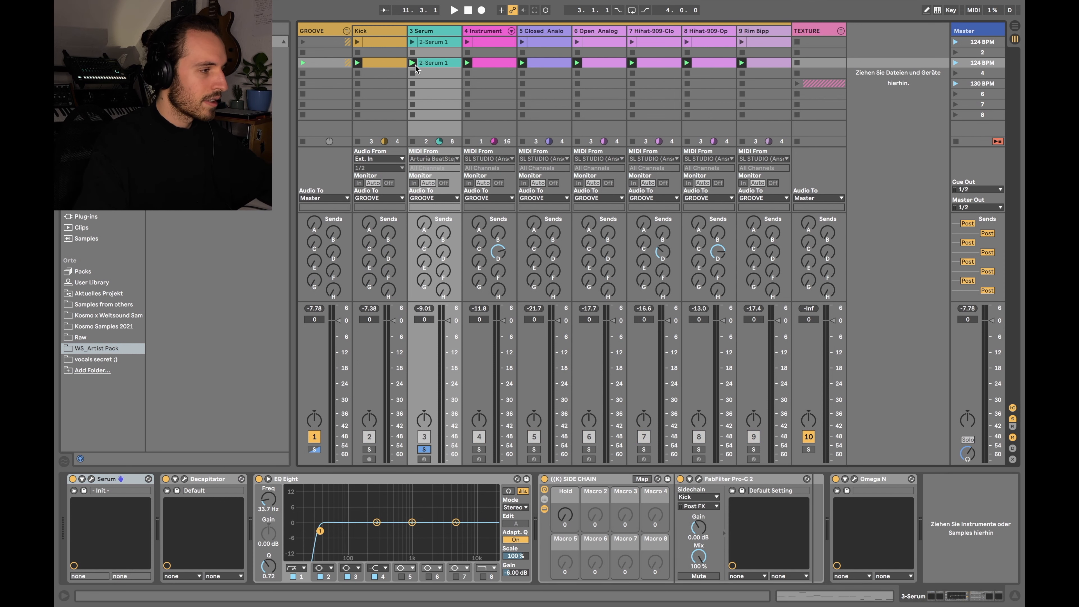
left_click(411, 42)
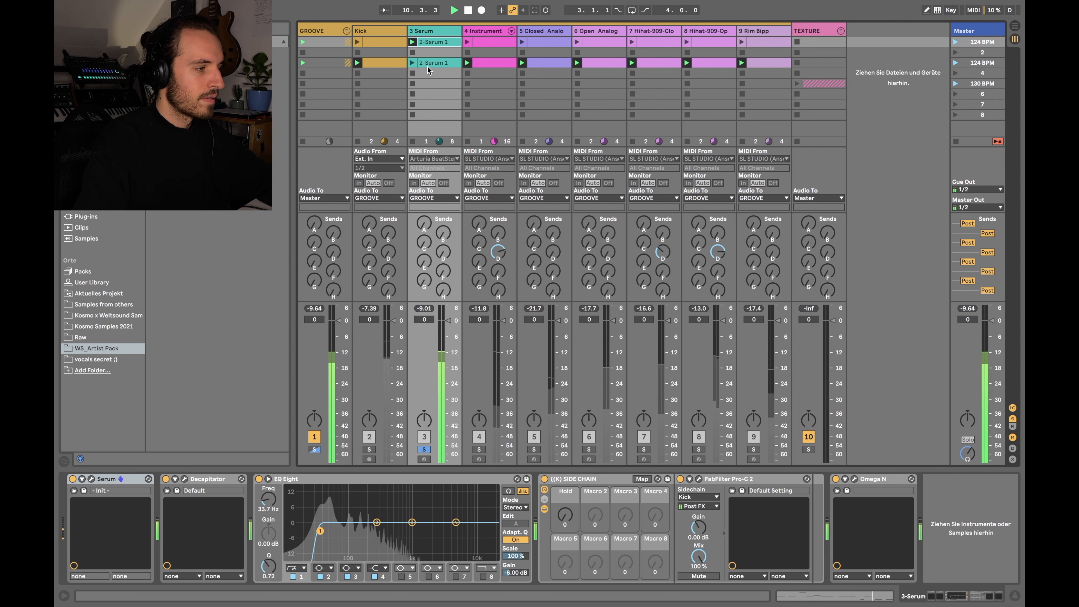
key("space")
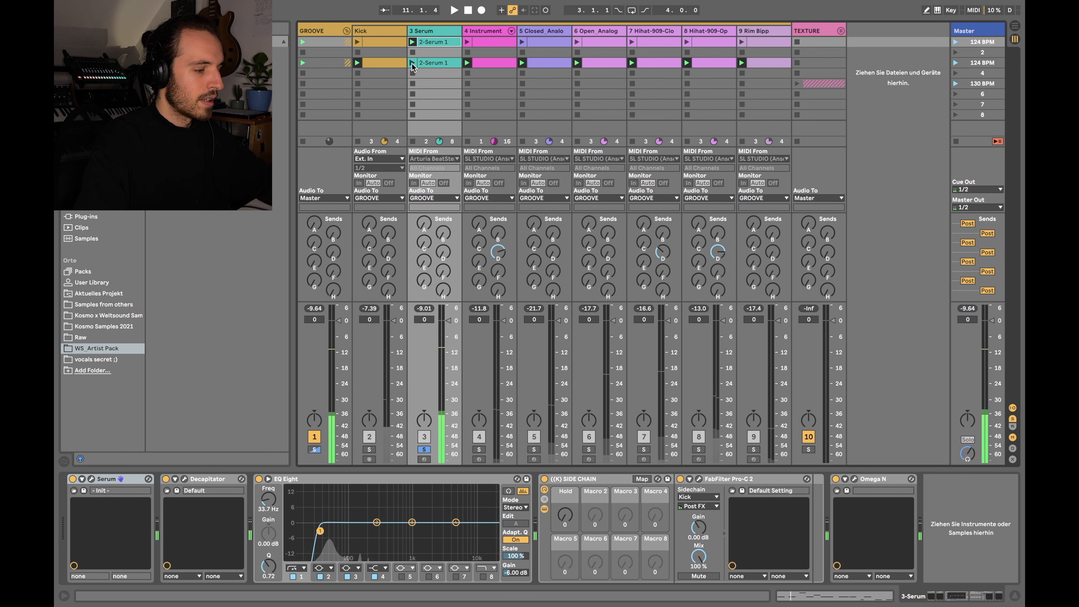
left_click(411, 62)
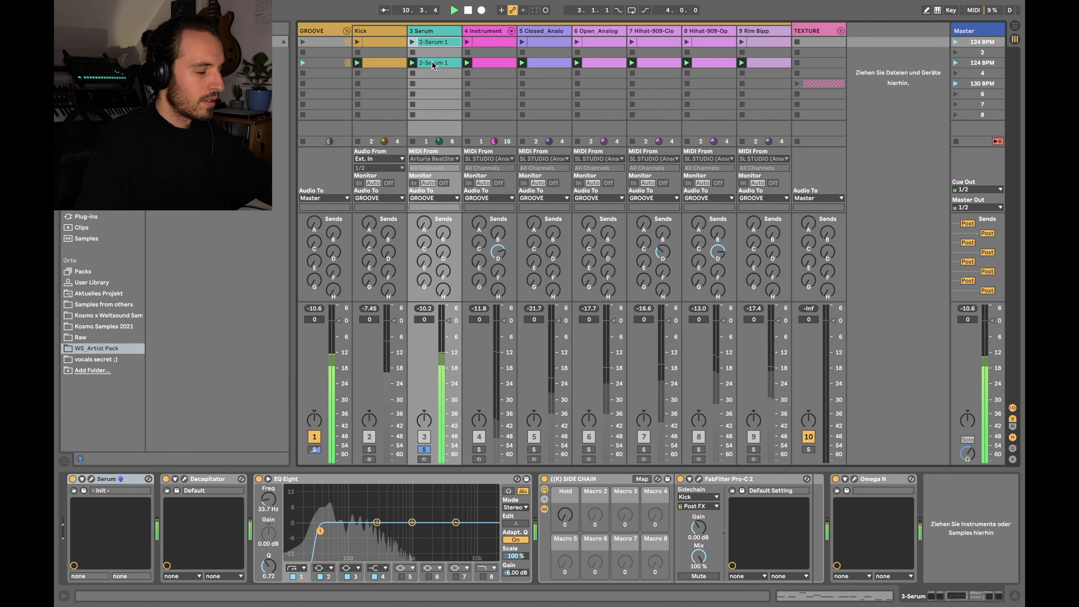
left_click(427, 61)
key("space")
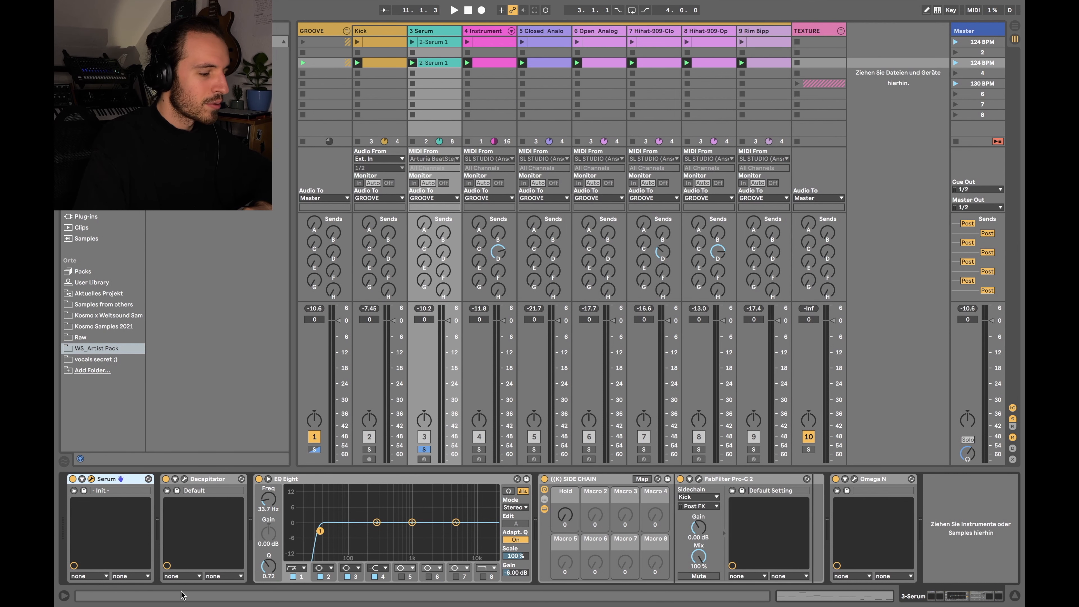
- In the Serum synth's effects, enable the Tape Sat. distortion, adjust its filter, and assign velocity to modulate the distortion mix
left_click(425, 42)
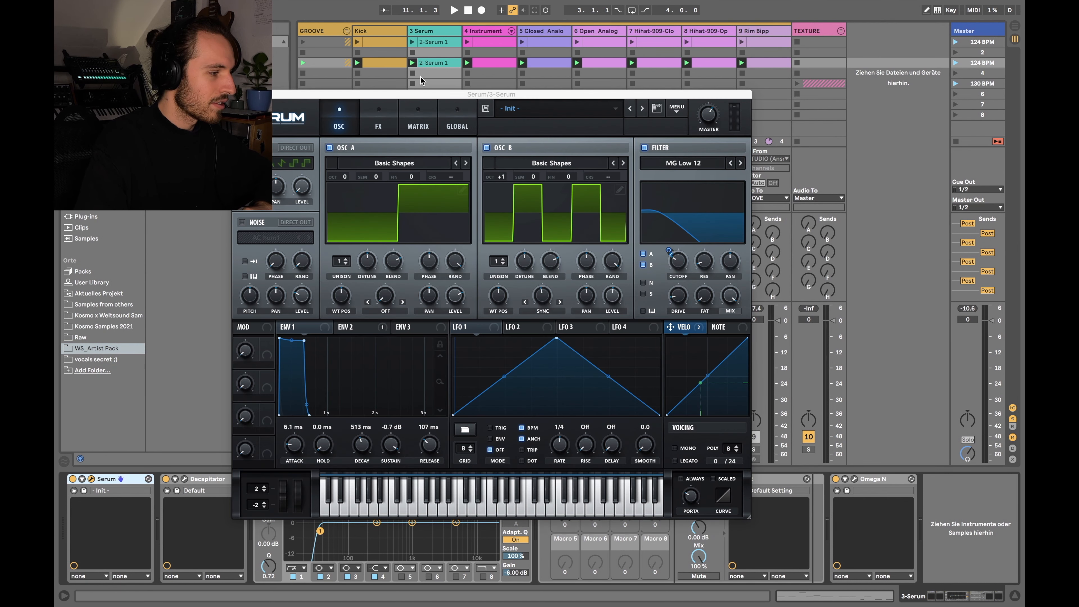
right_click(669, 272)
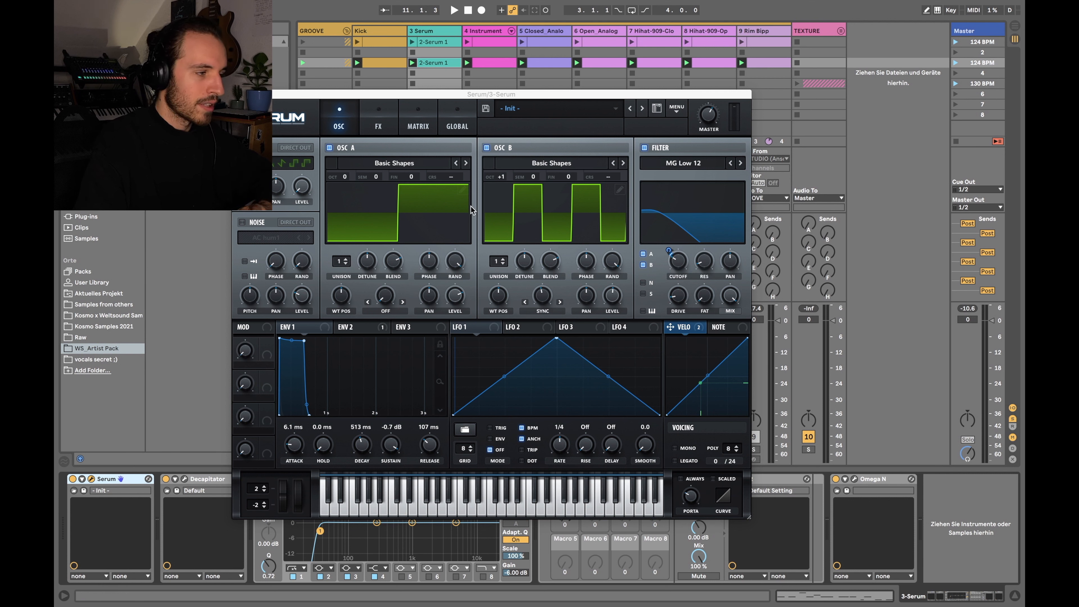
left_click(388, 117)
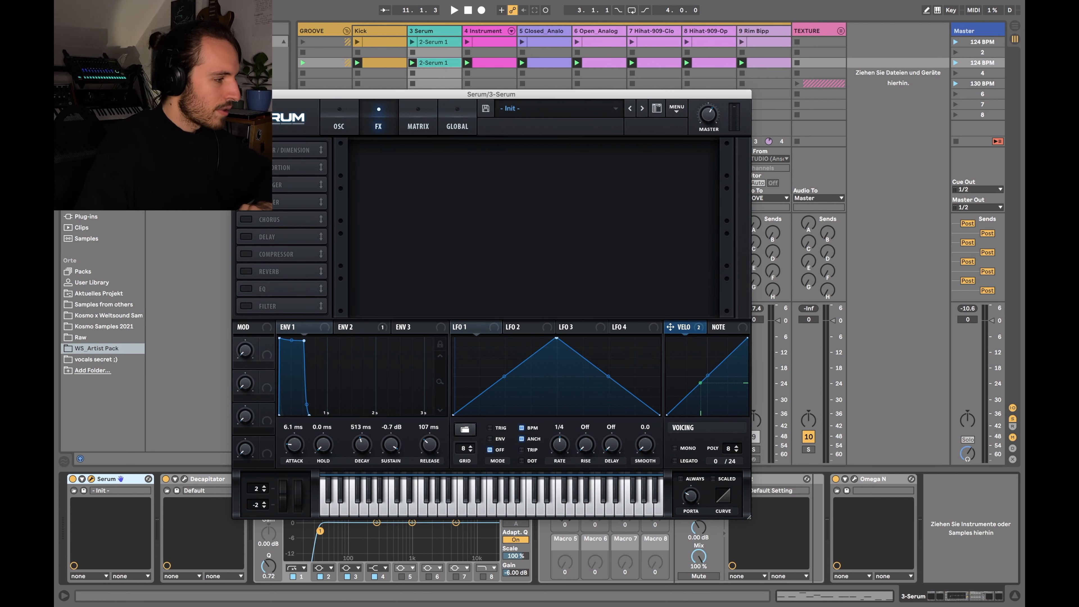
left_click(307, 170)
left_click_drag(612, 157, 612, 151)
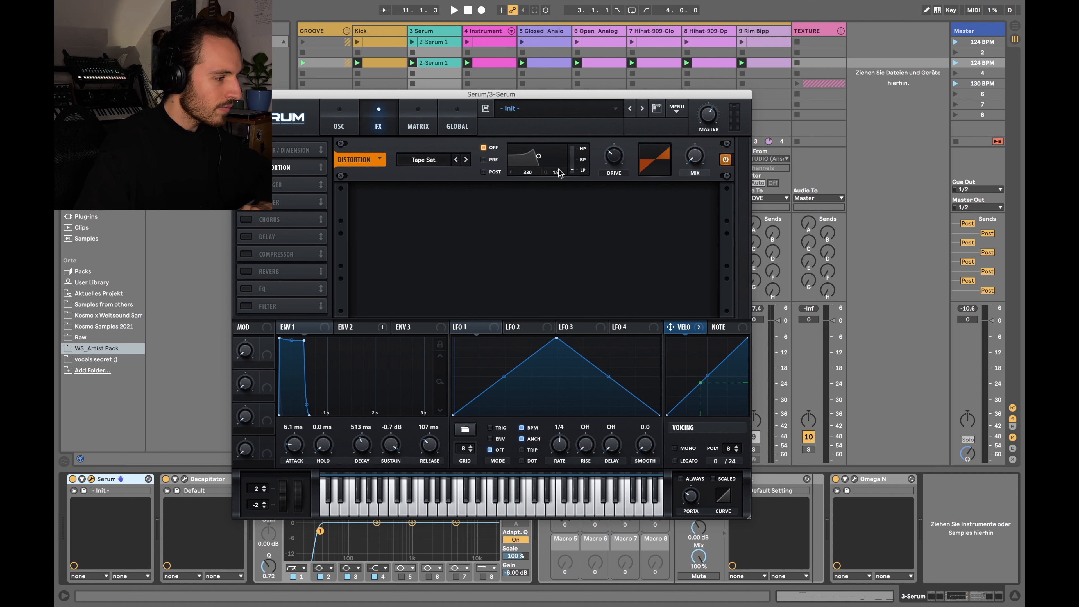
mouse_move(608, 171)
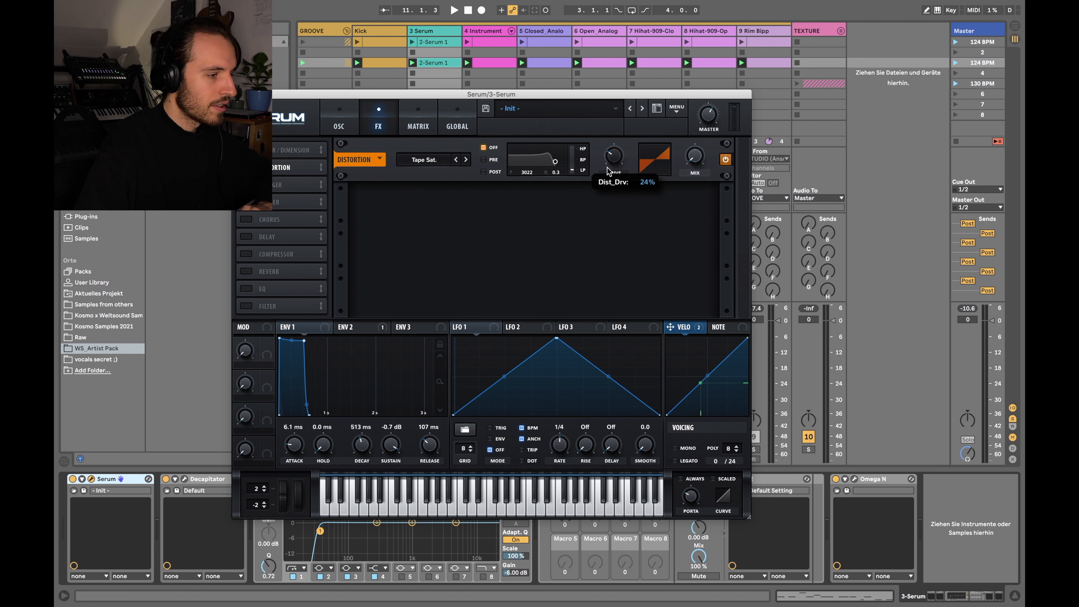
left_click_drag(679, 330, 685, 185)
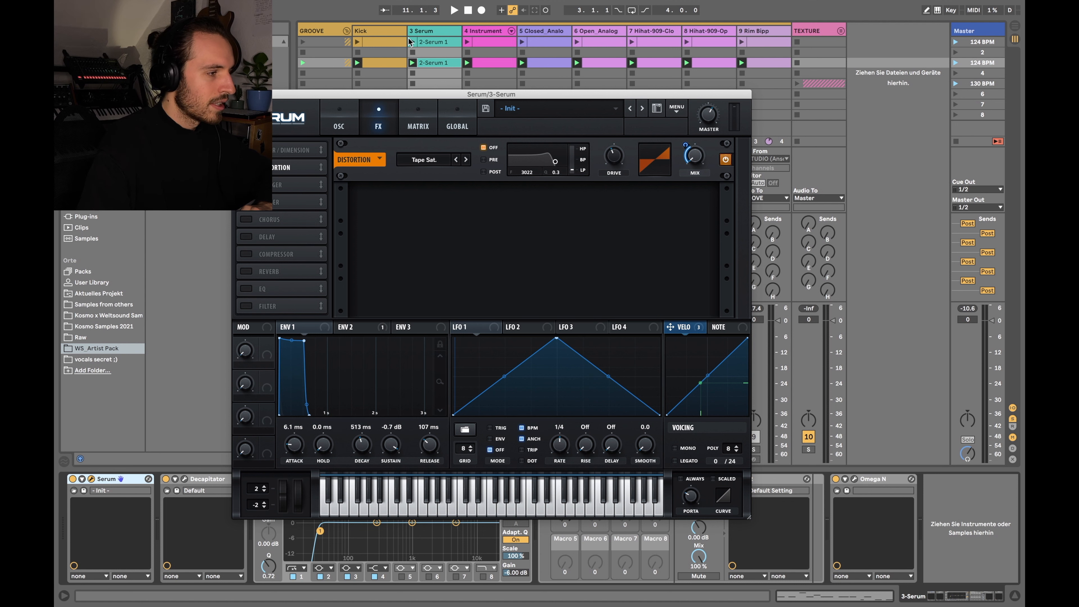
- Solo the Kick alongside Serum and play both while adjusting the velocity modulation of the distortion mix, and stop playback
left_click(388, 29)
left_click(368, 450)
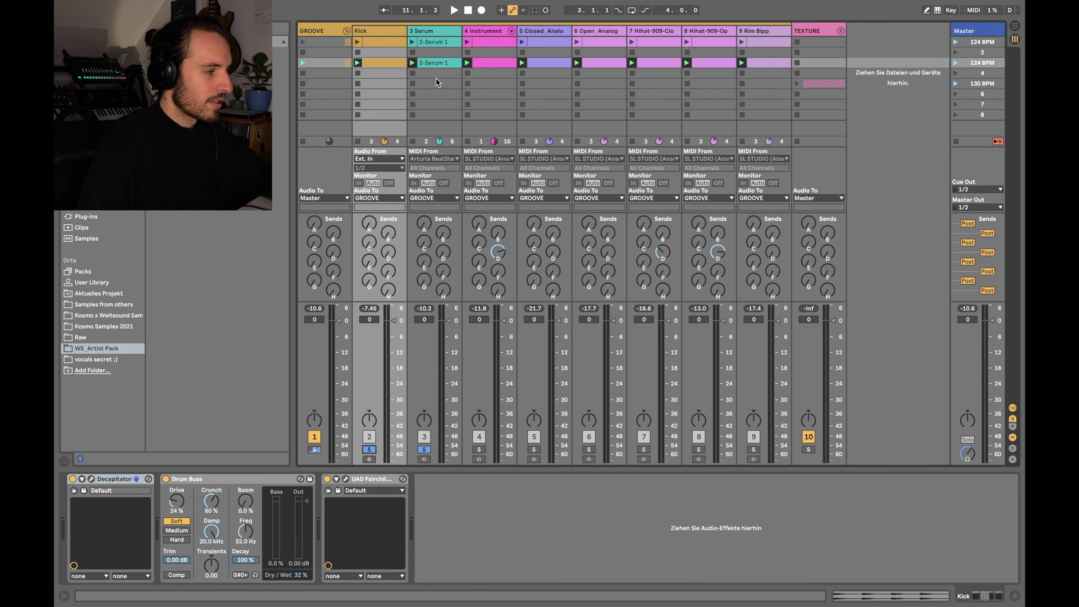
left_click(423, 30)
key("space")
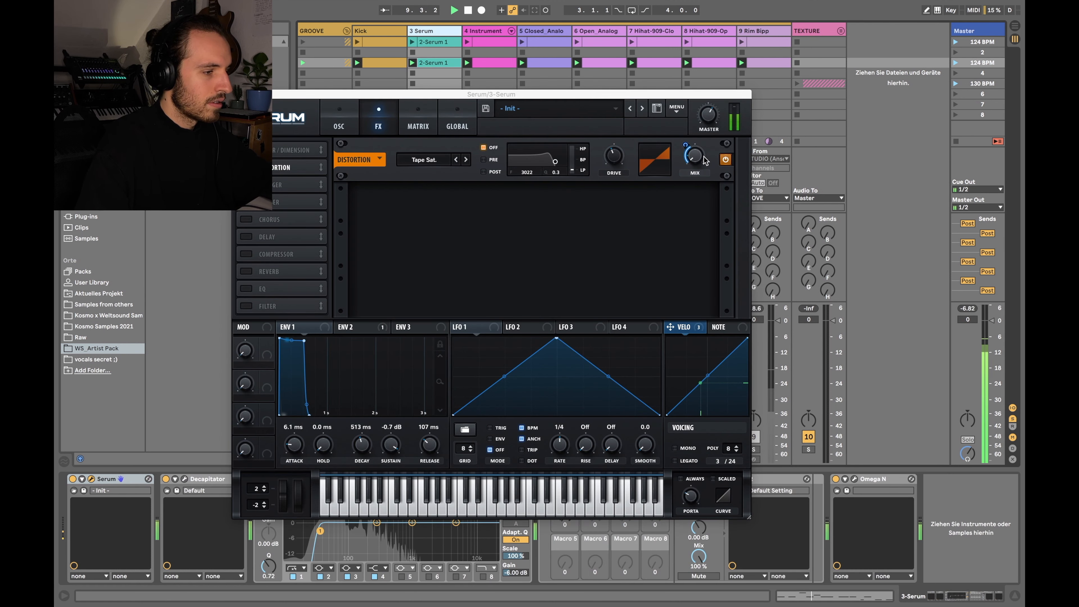
left_click_drag(684, 149, 690, 177)
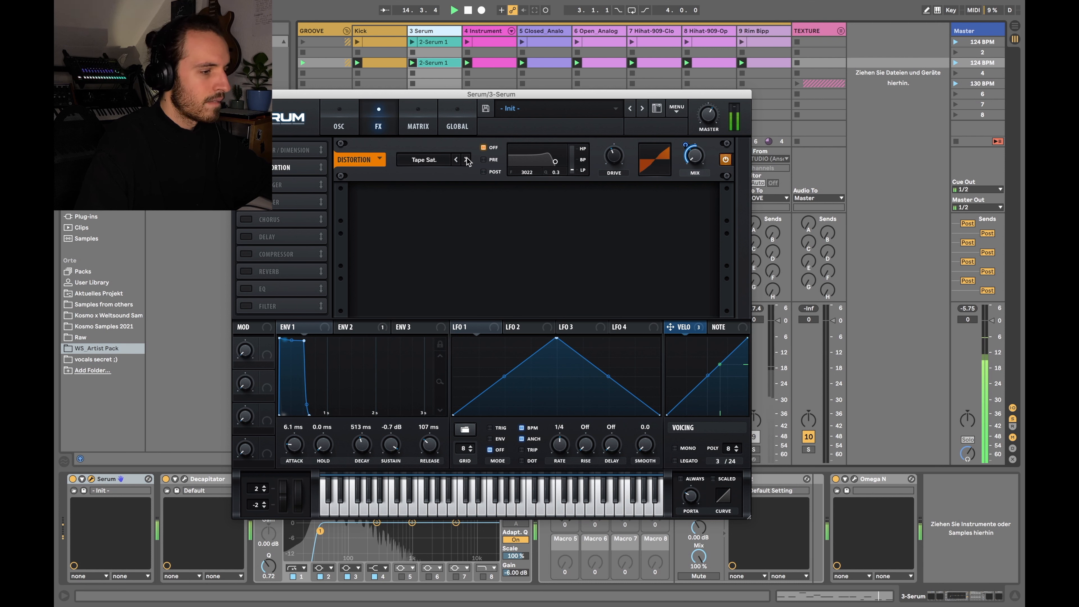
key("space")
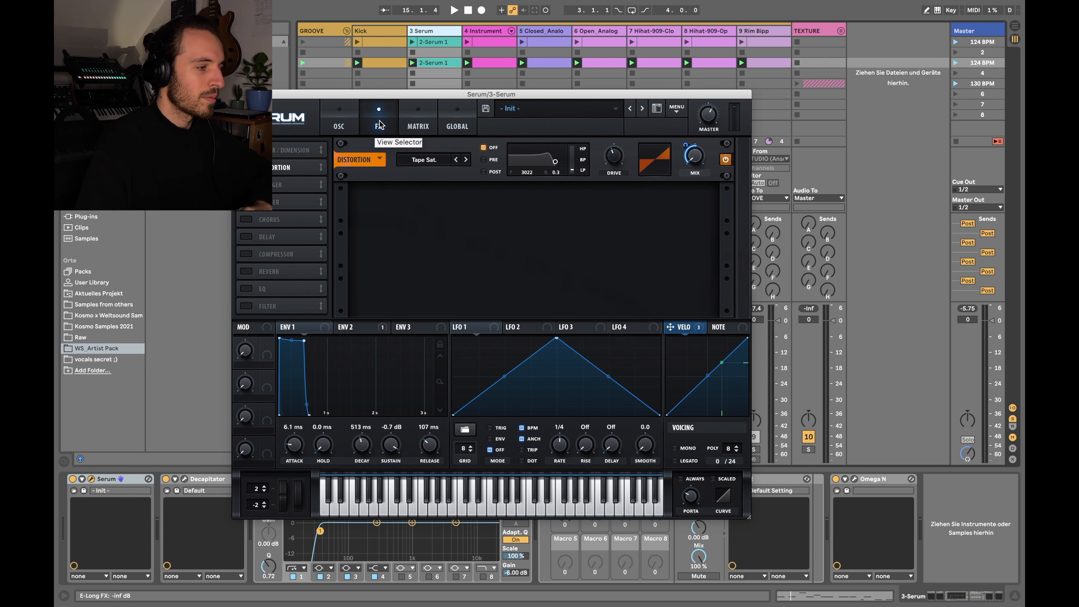
left_click(348, 122)
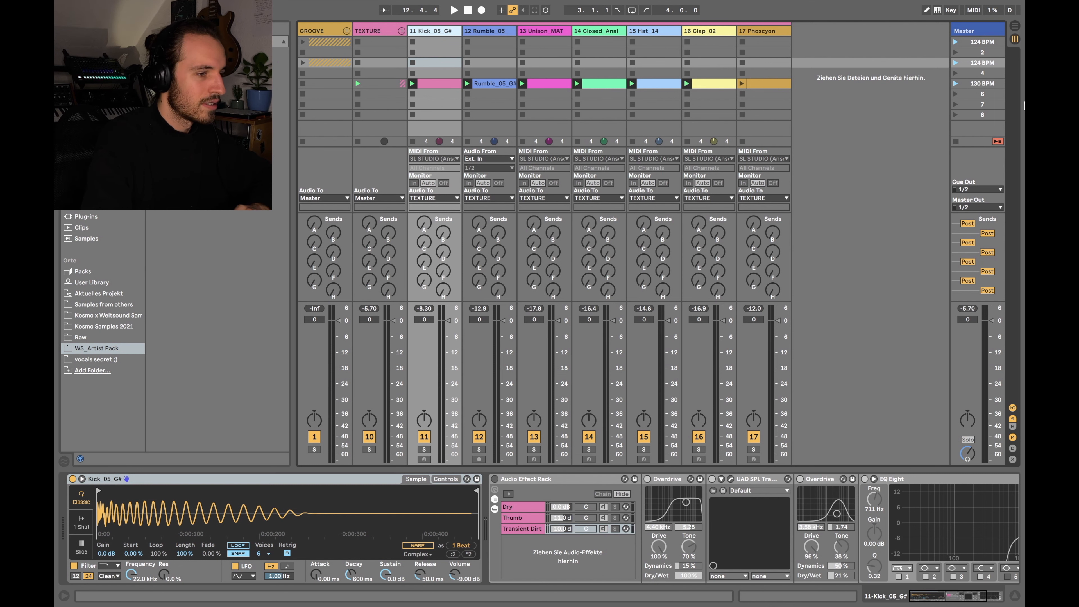
- Play the 130 BPM scene of the TEXTURE group, stop its Phoscyon clip, and stop playback
left_click(954, 83)
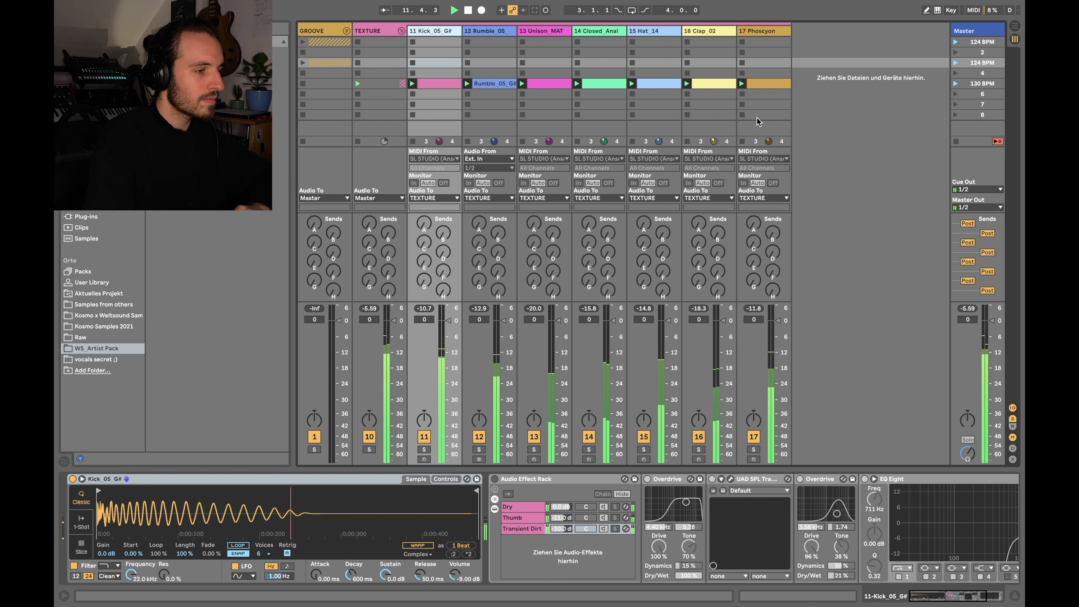
left_click(741, 93)
key("space")
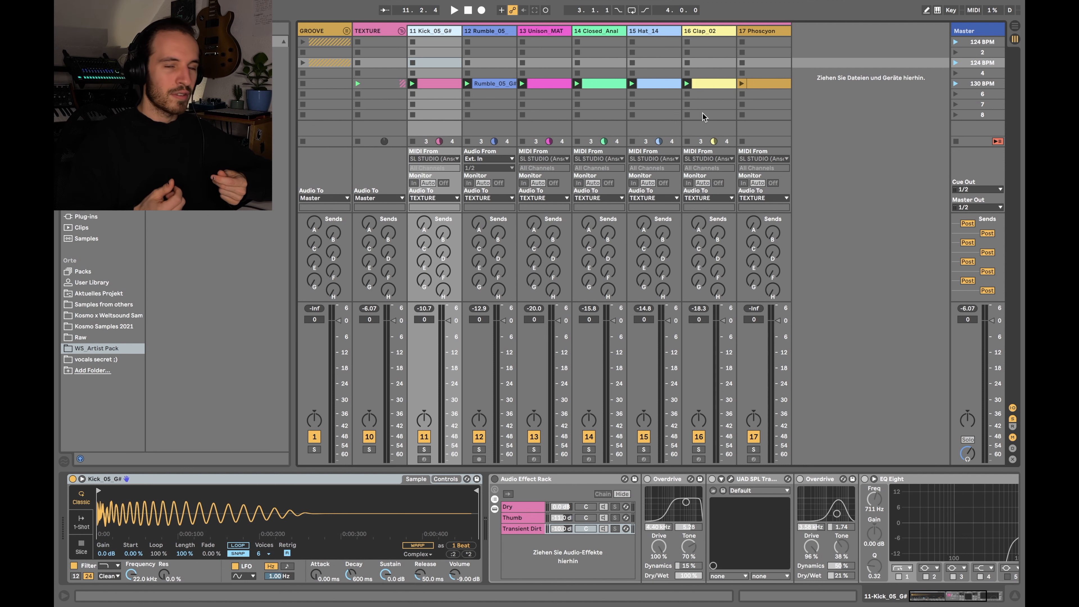
- Look through the device chains of the Rumble, Unison_MAT and Kick_05 tracks
left_click(489, 31)
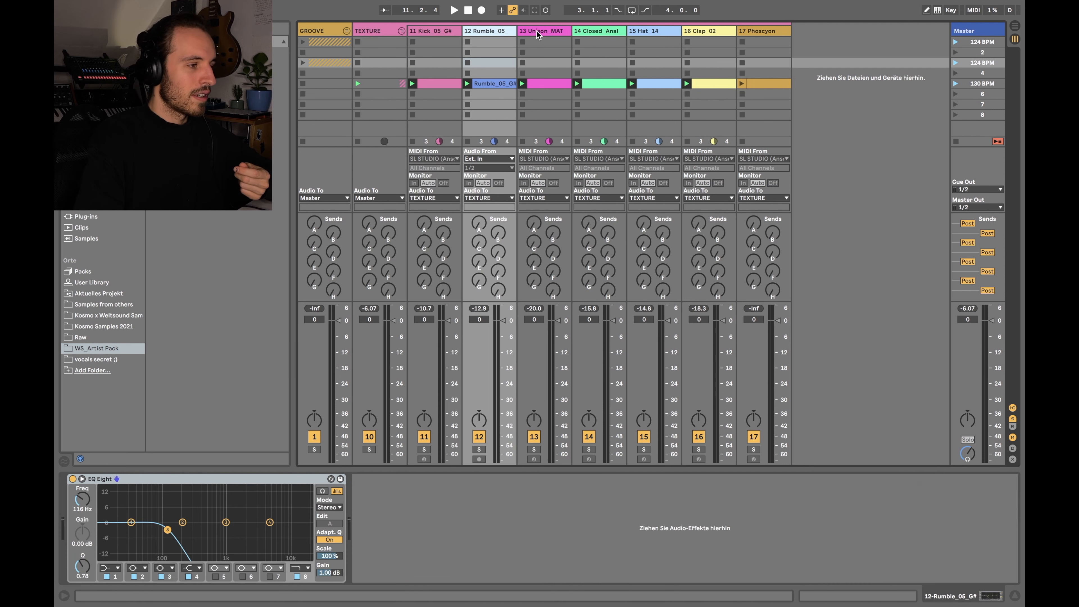
left_click(548, 31)
left_click(439, 31)
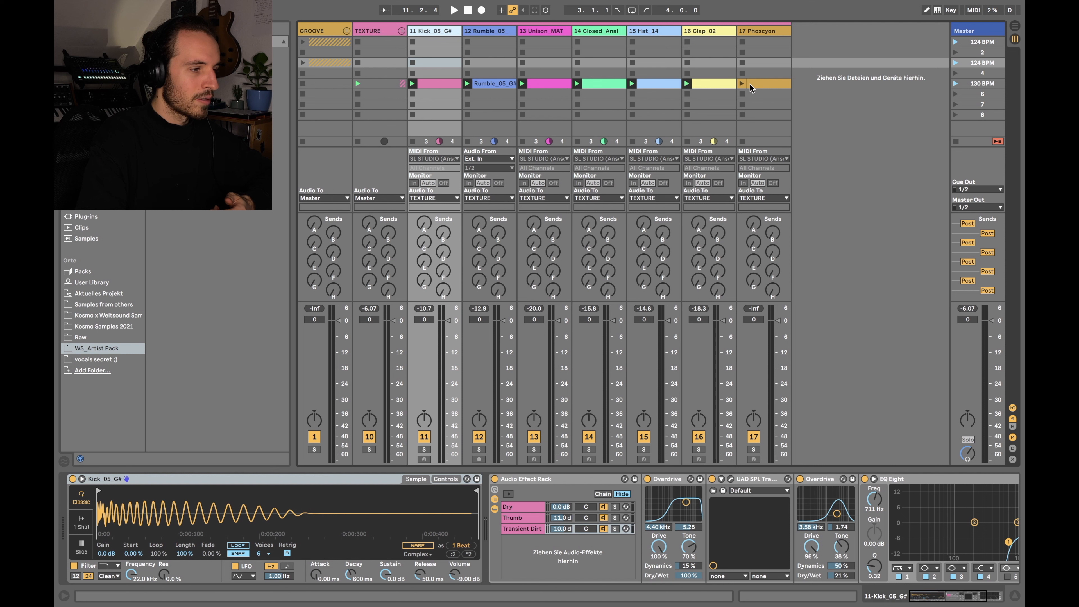
- Move the Phoscyon clip to the sixth row, compare the 130 BPM scene without and with it, and return the clip to the fifth row
left_click_drag(751, 82, 752, 92)
left_click(956, 83)
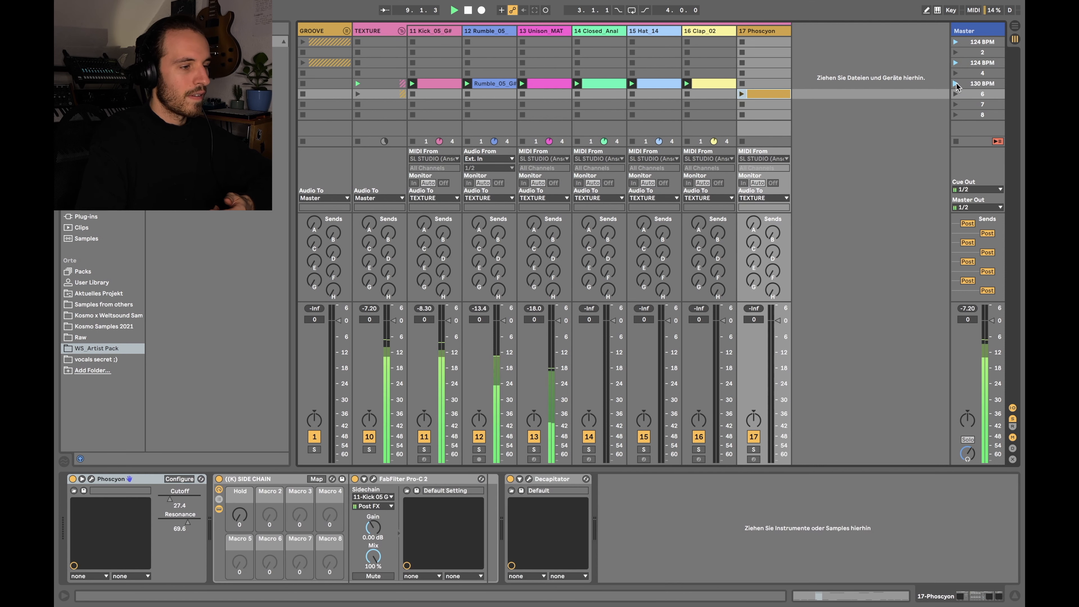
left_click(741, 94)
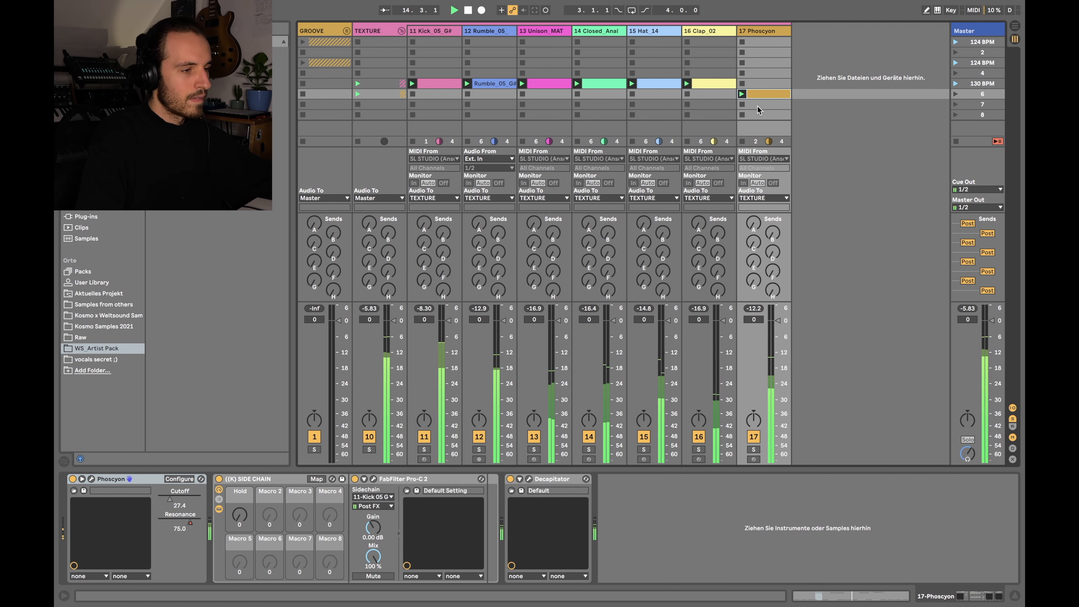
left_click_drag(756, 88, 757, 88)
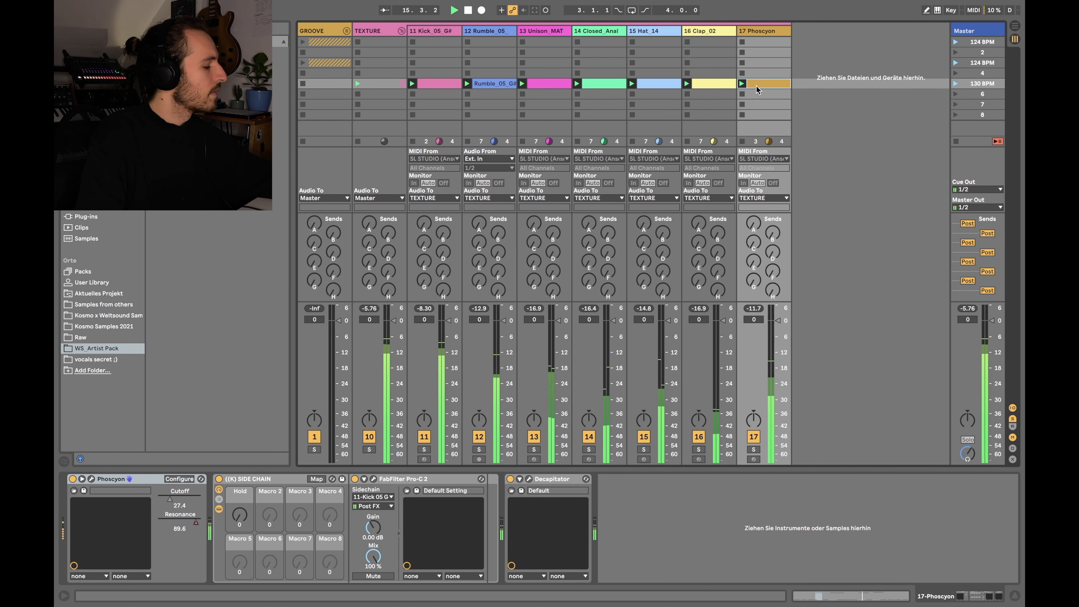
left_click(742, 95)
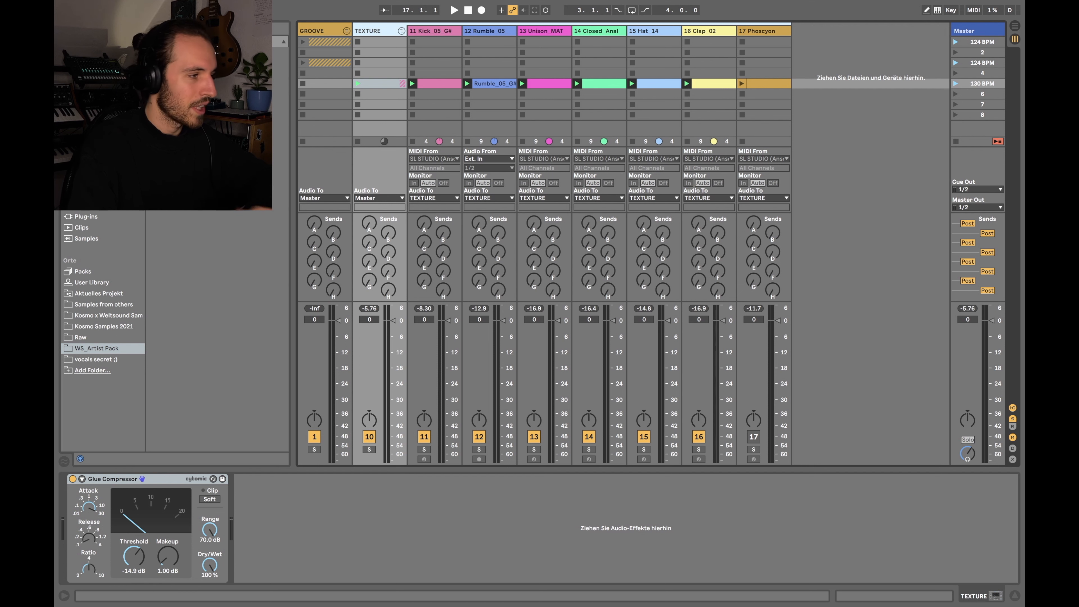
- Solo the Dry chain in the Kick_05 track's Audio Effect Rack and play the soloed kick
left_click(430, 30)
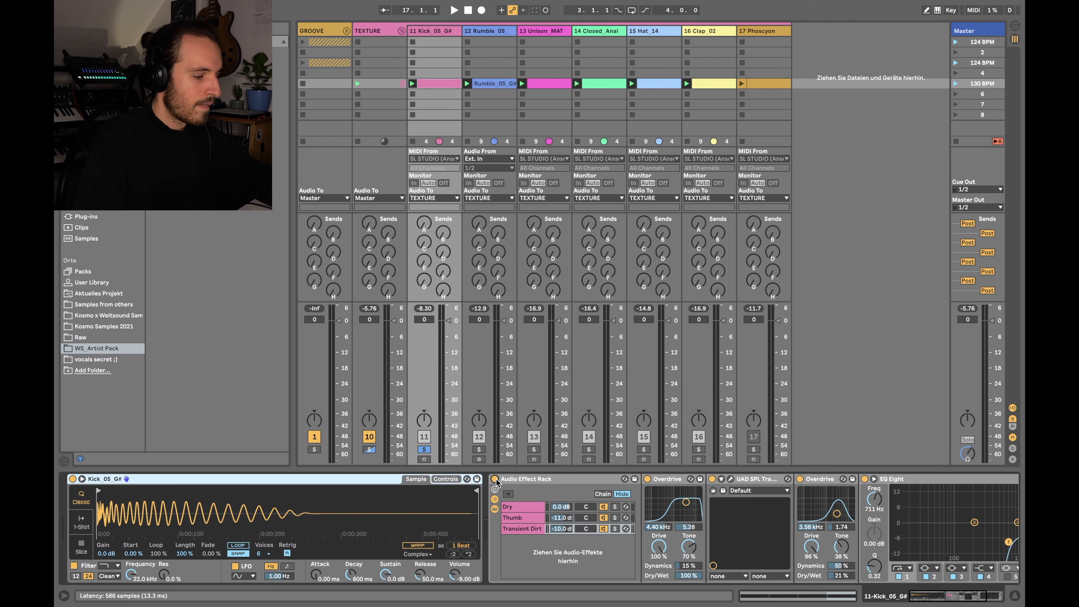
scroll(612, 514, "right", 2)
scroll(612, 517, "right", 3)
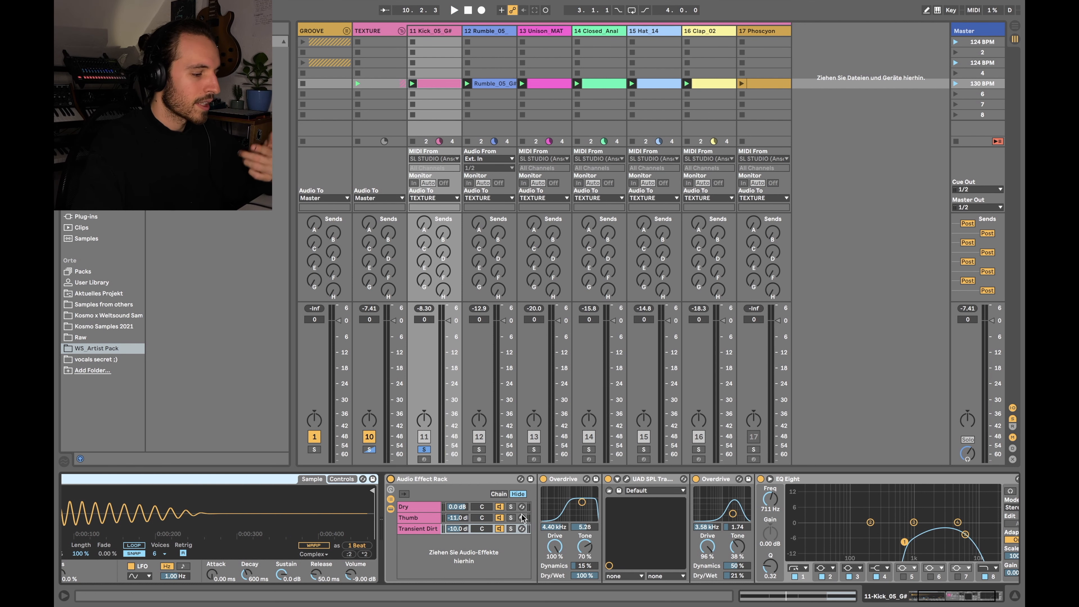
left_click(511, 508)
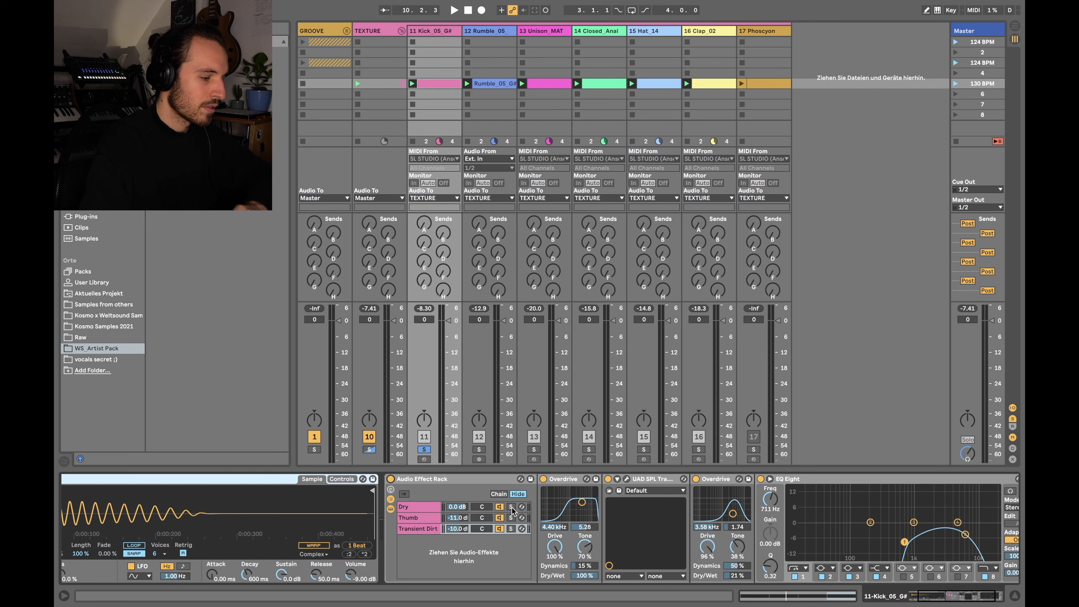
key("space")
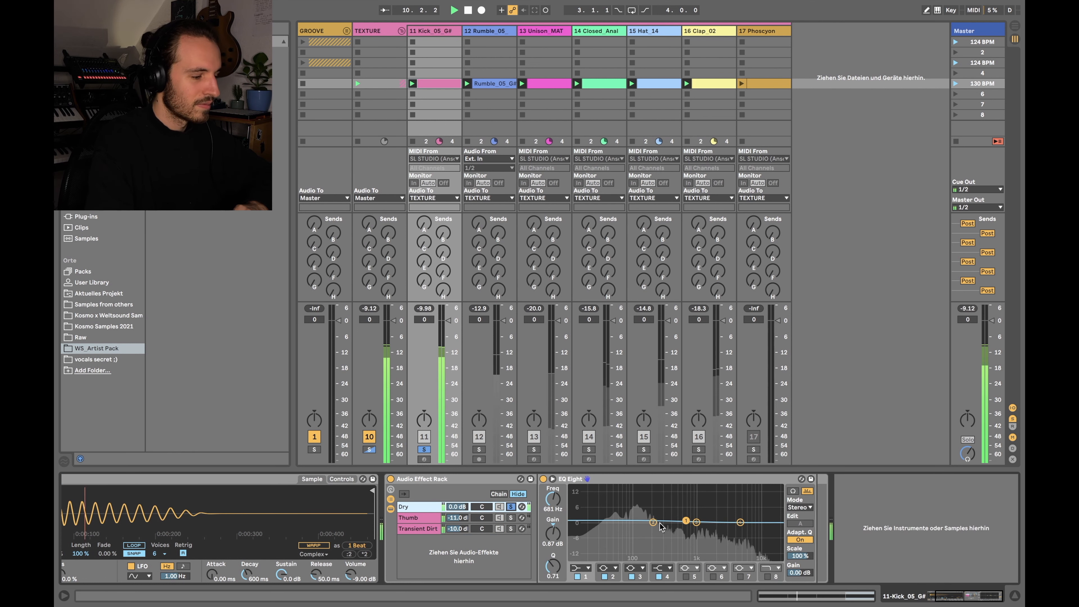
key("space")
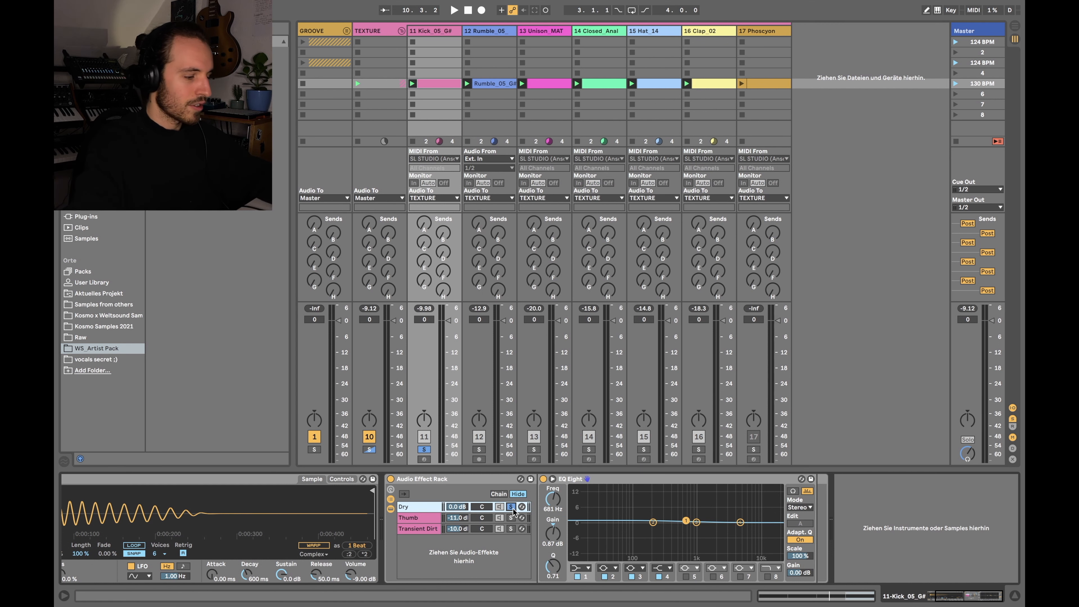
- Solo the kick rack's Thumb chain in place of the Dry chain and play it
left_click(510, 517)
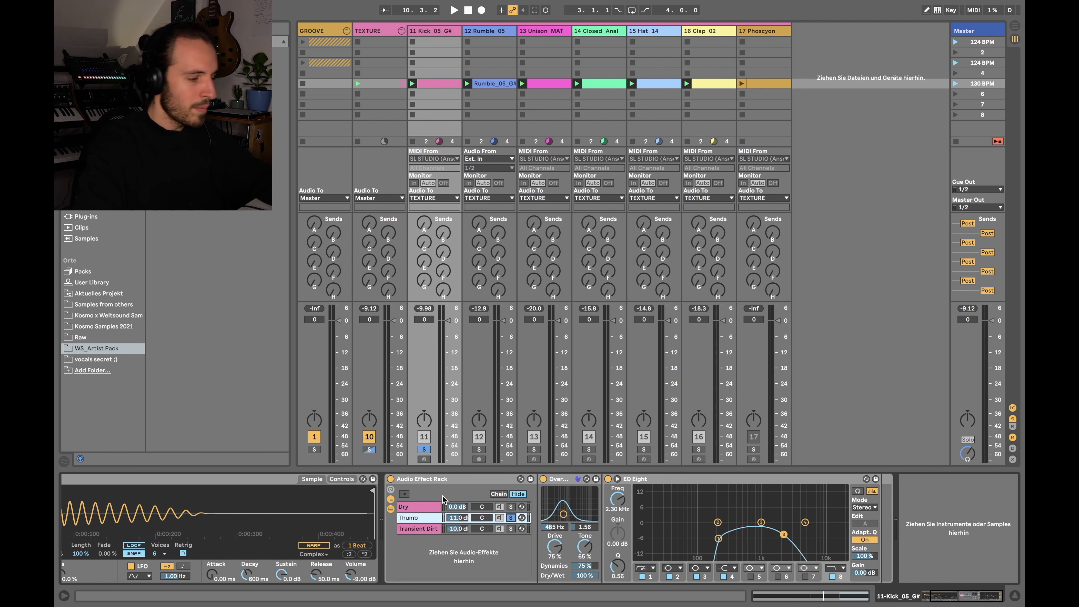
key("space")
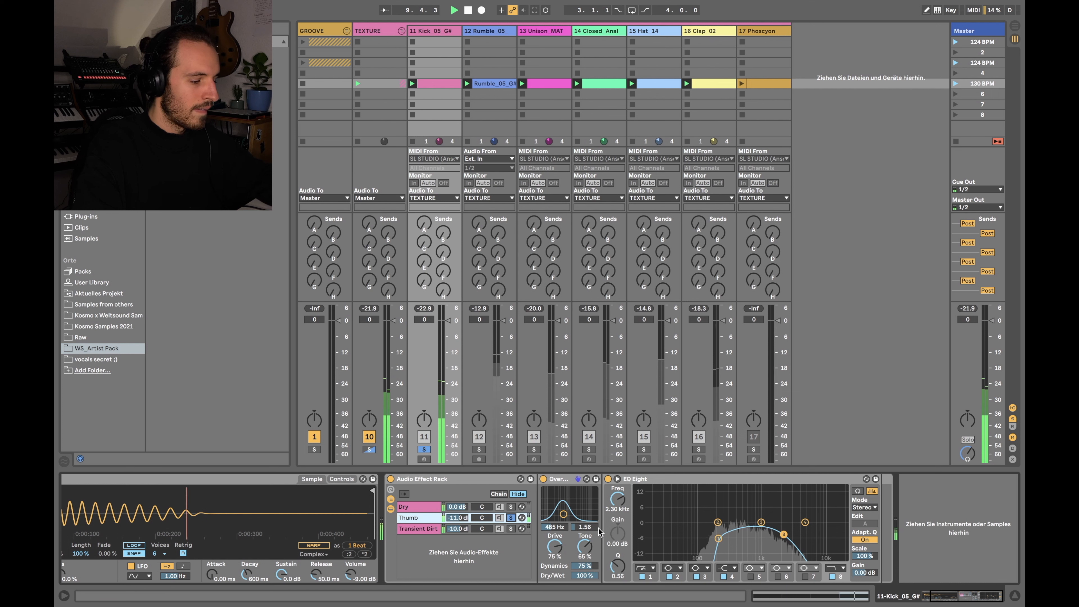
key("space")
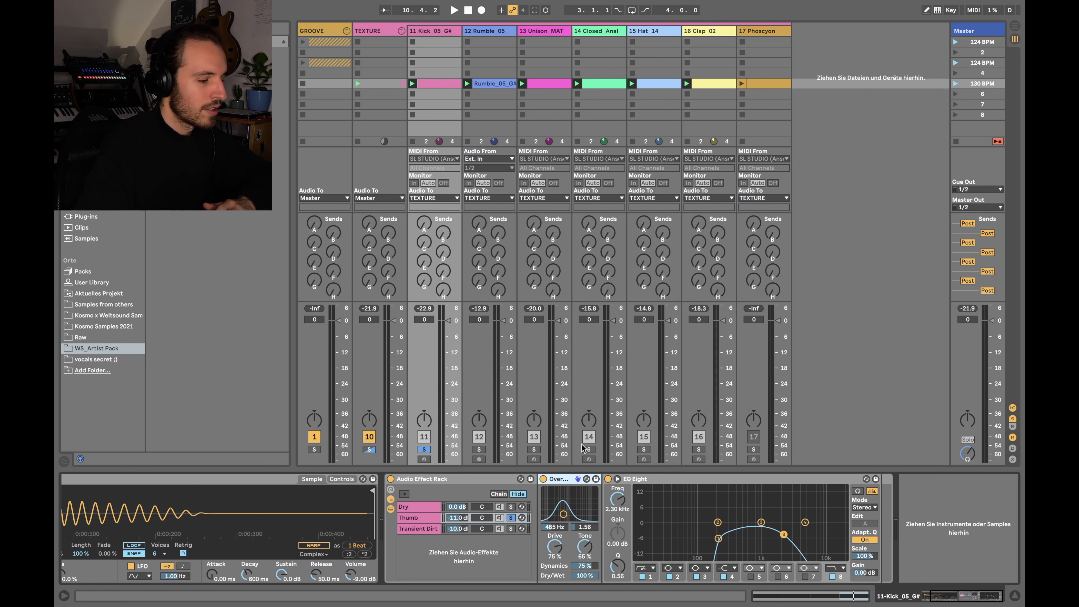
- Solo the kick rack's Transient Dirt chain in place of the Thumb chain, play it, and examine its devices
left_click(511, 518)
left_click(511, 529)
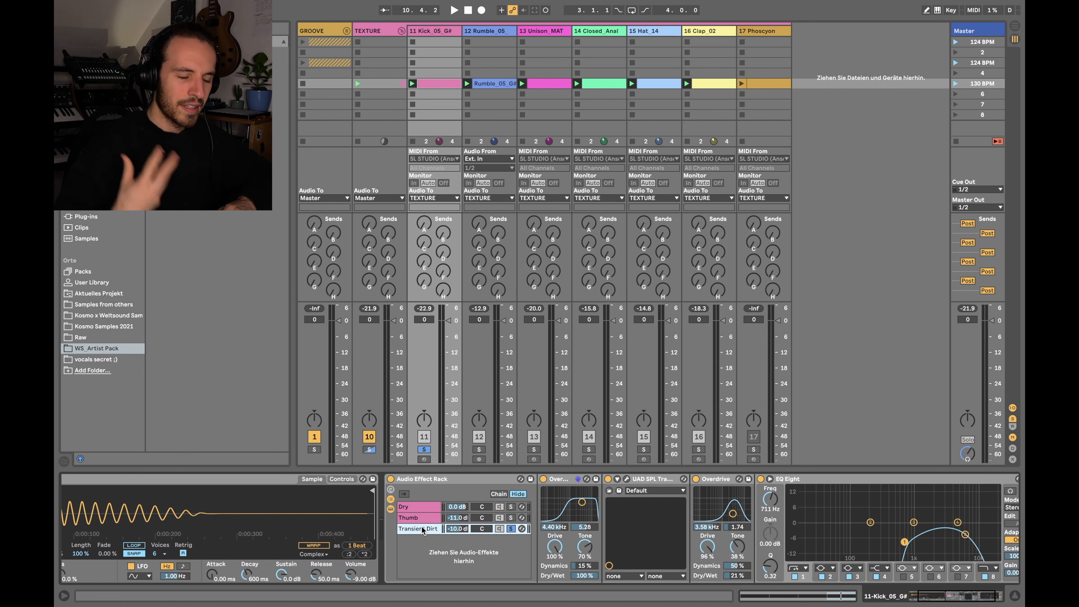
scroll(635, 539, "right", 3)
key("space")
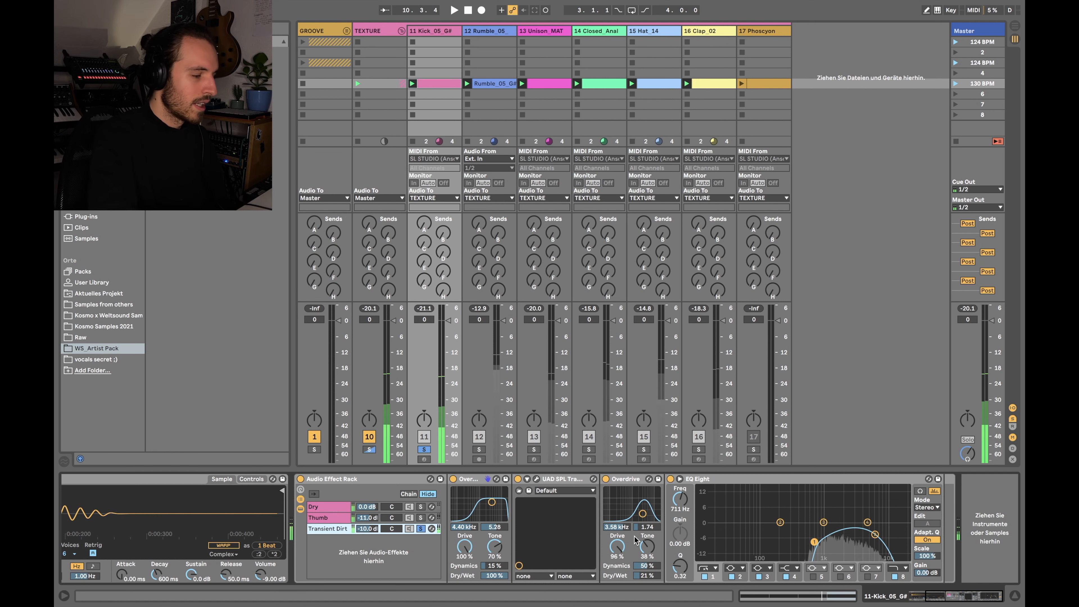
key("space")
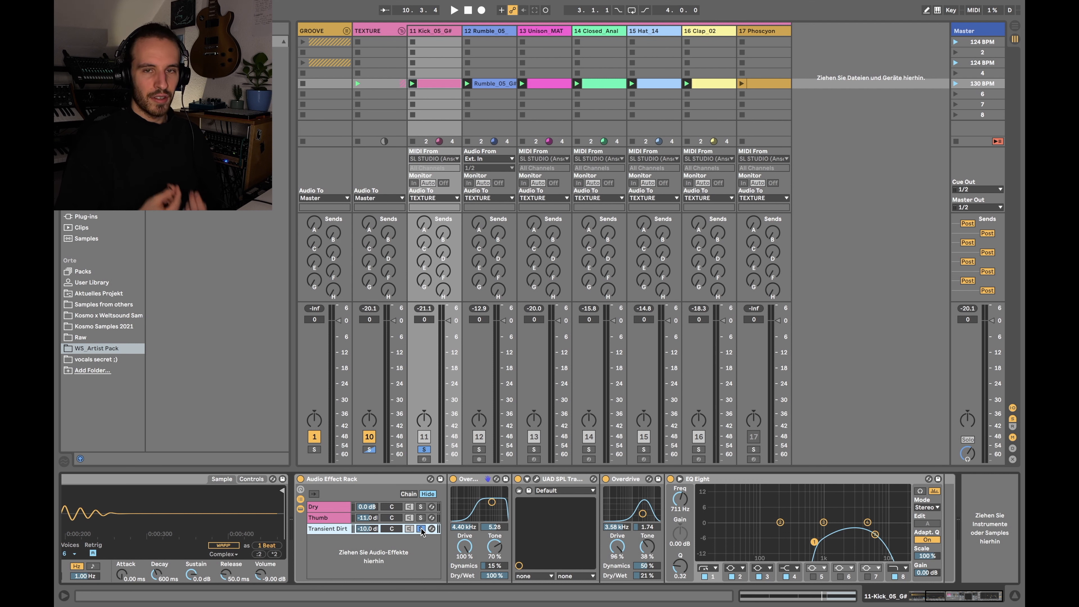
- Clear the Transient Dirt chain's solo, play the kick with all its chains, and solo the Rumble track
left_click(421, 529)
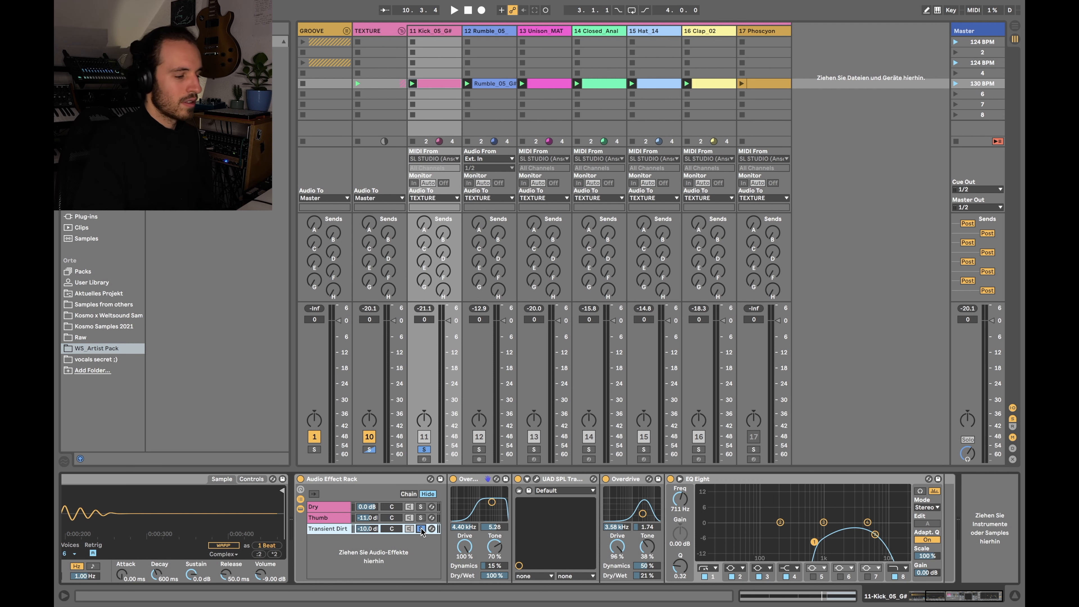
key("space")
left_click(479, 450)
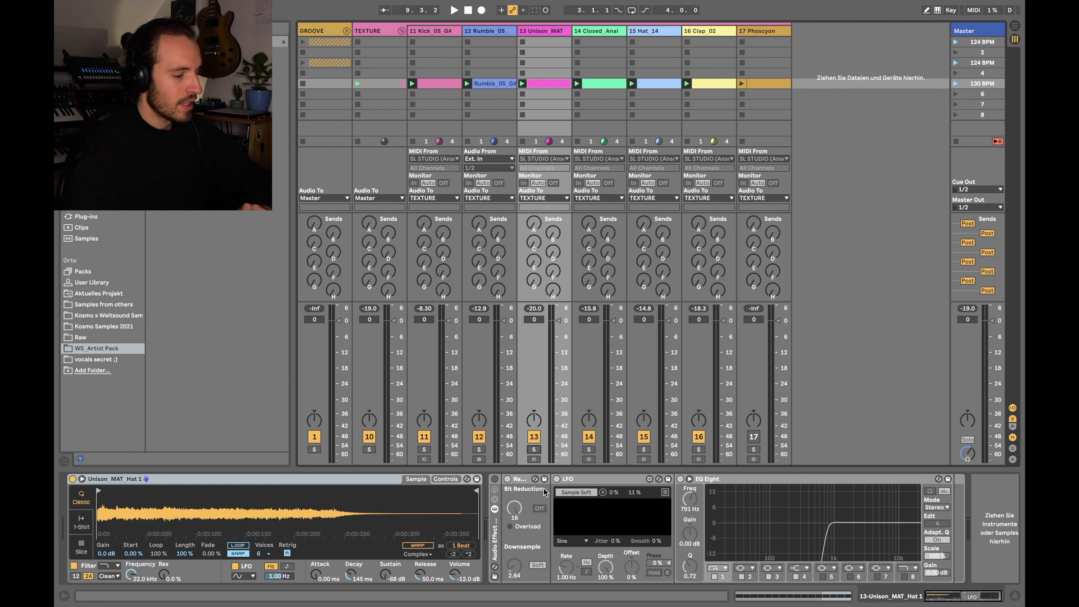
- Examine the Unison_MAT hat's Audio Effect Rack with its devices enabled, bypass the rack, and play the hat soloed
left_click(495, 479)
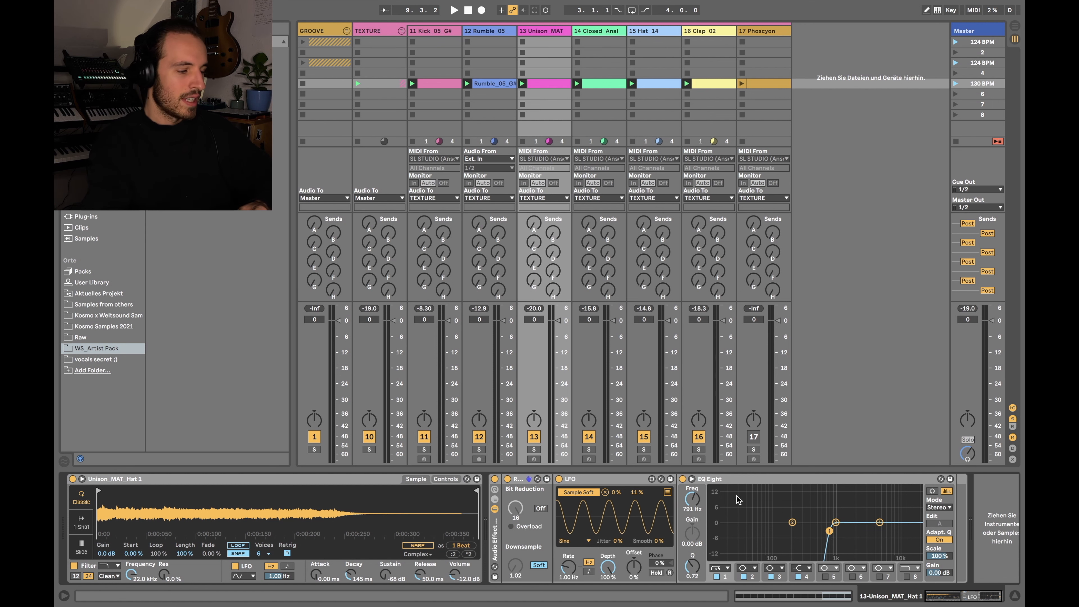
left_click(494, 479)
key("space")
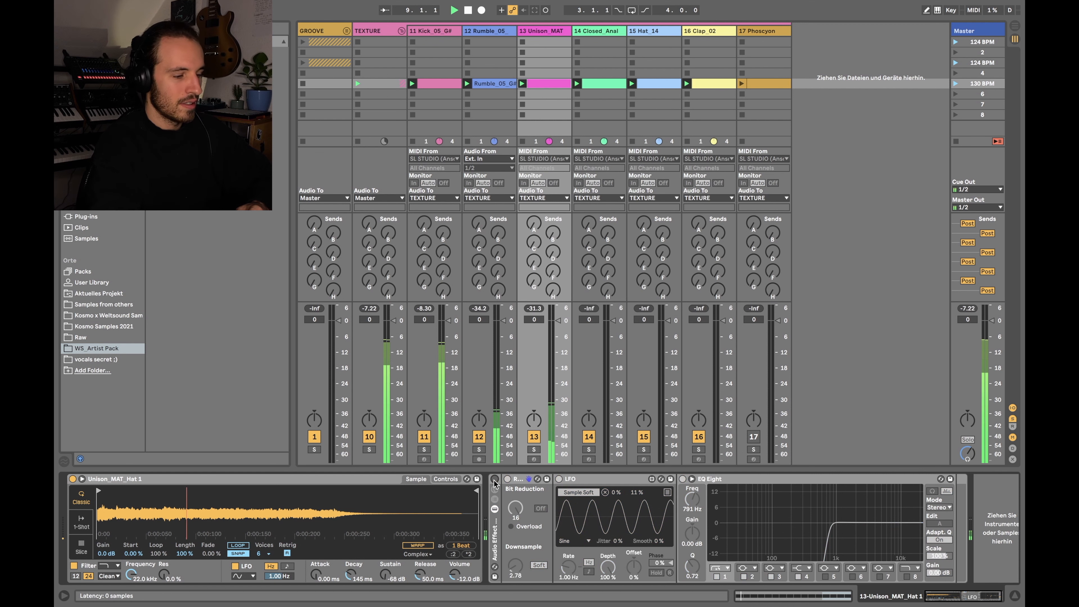
left_click(534, 449)
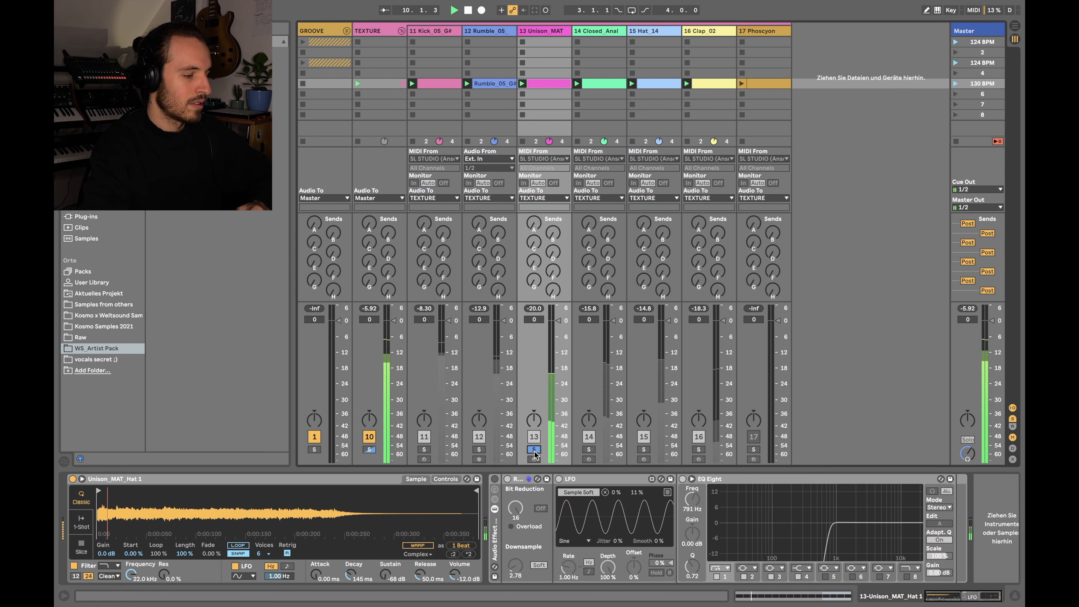
- Re-enable the Unison_MAT hat's rack, play it with a much higher LFO modulation amount, and undo the amount change
left_click(495, 480)
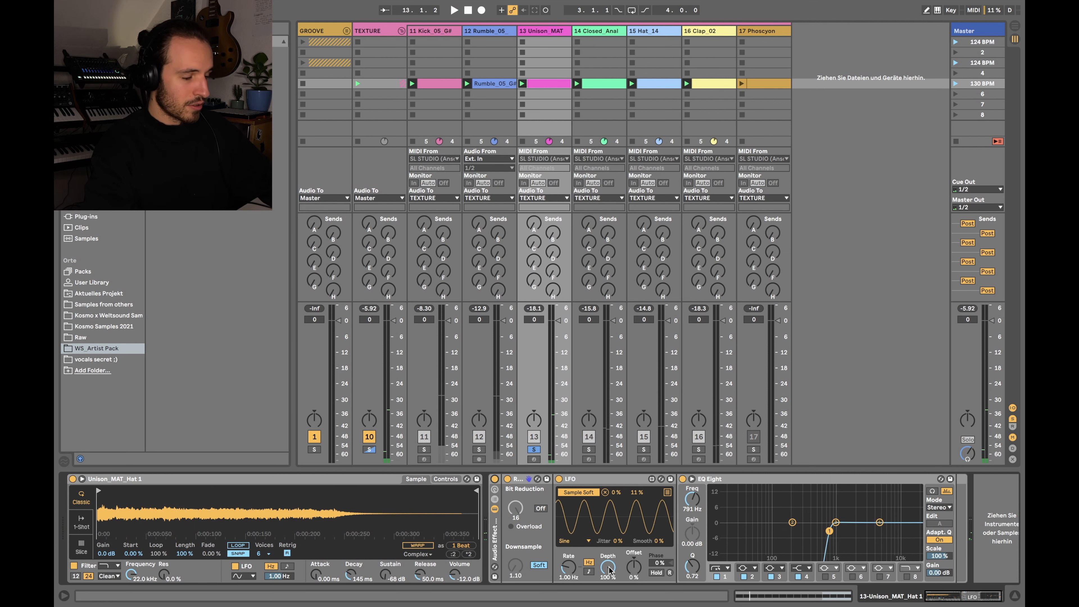
left_click_drag(636, 491, 636, 476)
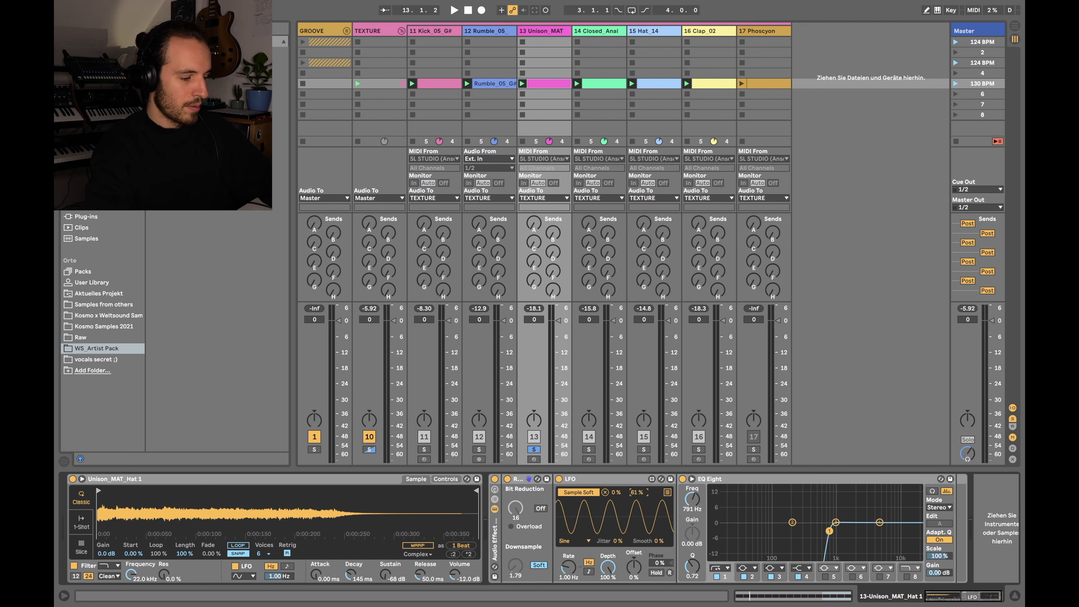
key("space")
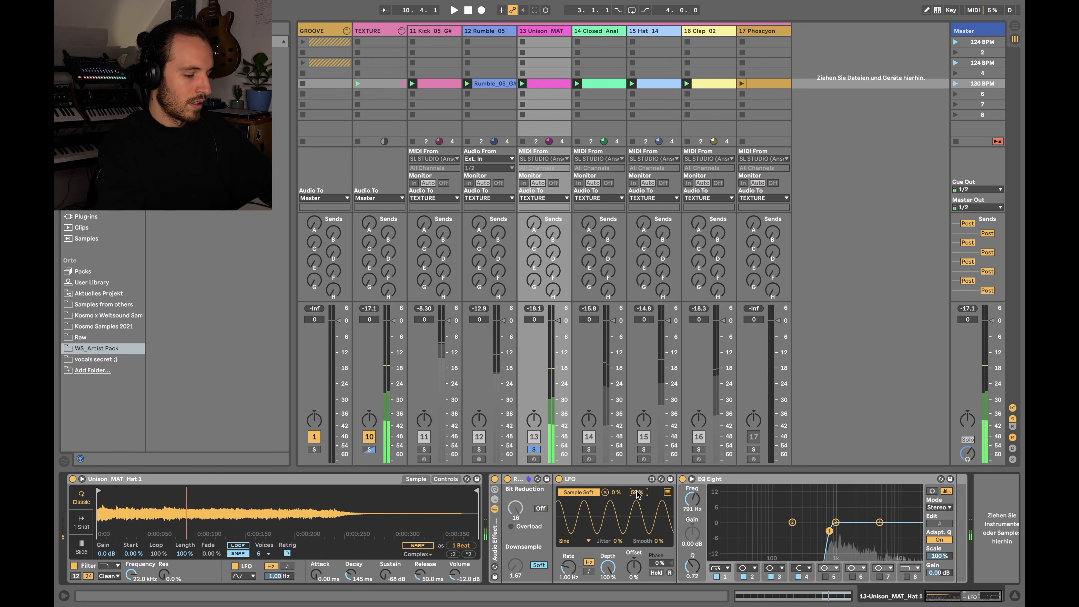
key("space")
key("super+z")
- Sync the hat rack's LFO rate to the tempo and set it to 1/4 while the hat plays
left_click(589, 571)
left_click(573, 571)
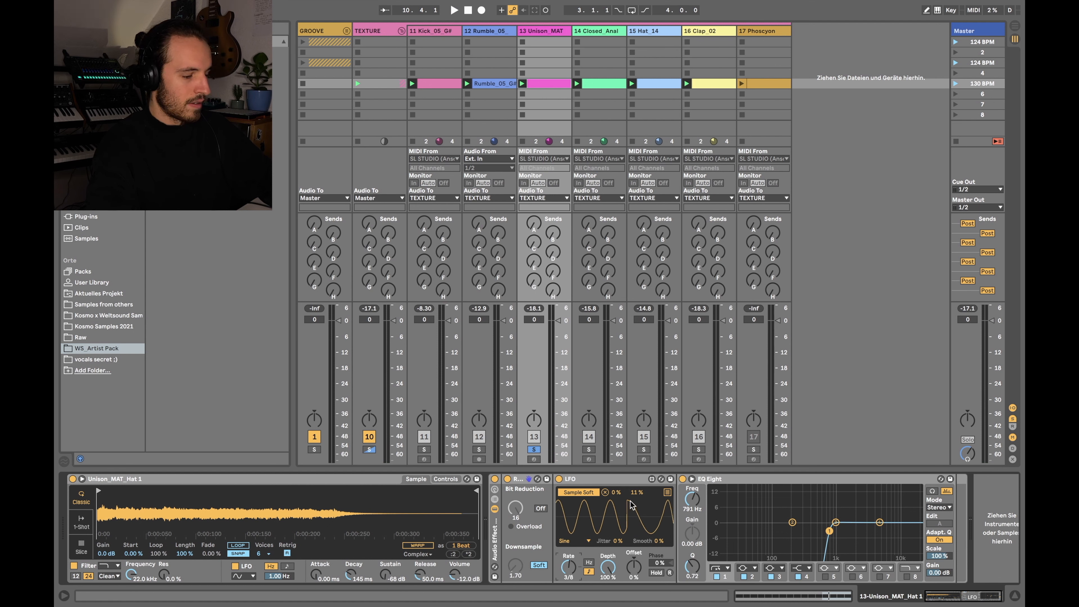
key("space")
key("Up")
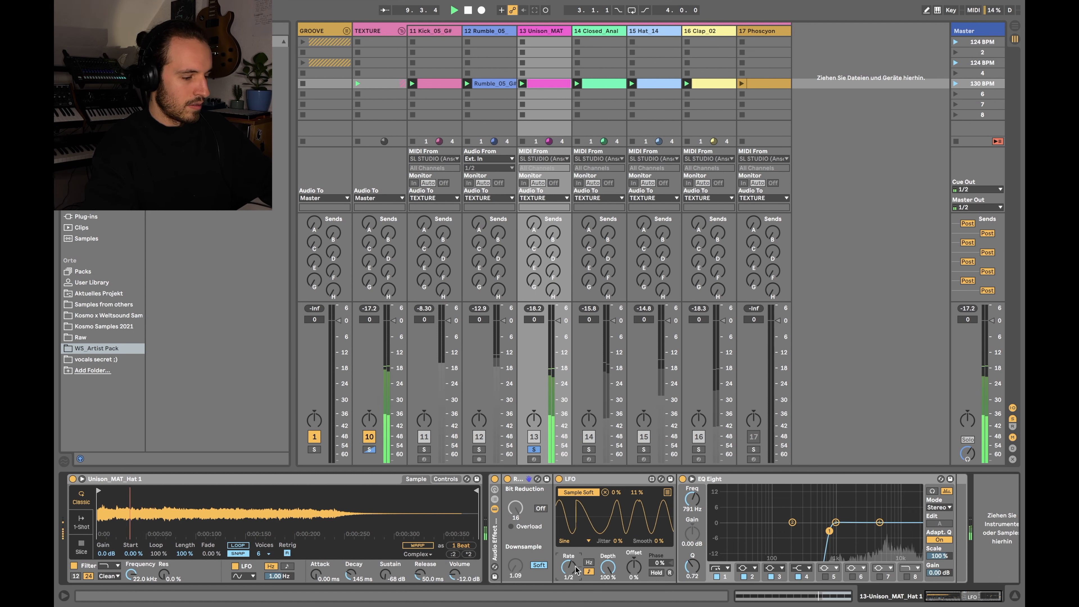
key("Up")
key("Up")
key("Up")
- Set the LFO's modulation amount to 22% and its rate to 1/2, and play the hat
mouse_move(636, 493)
left_mouse_down()
mouse_move(636, 463)
mouse_move(634, 498)
left_mouse_up()
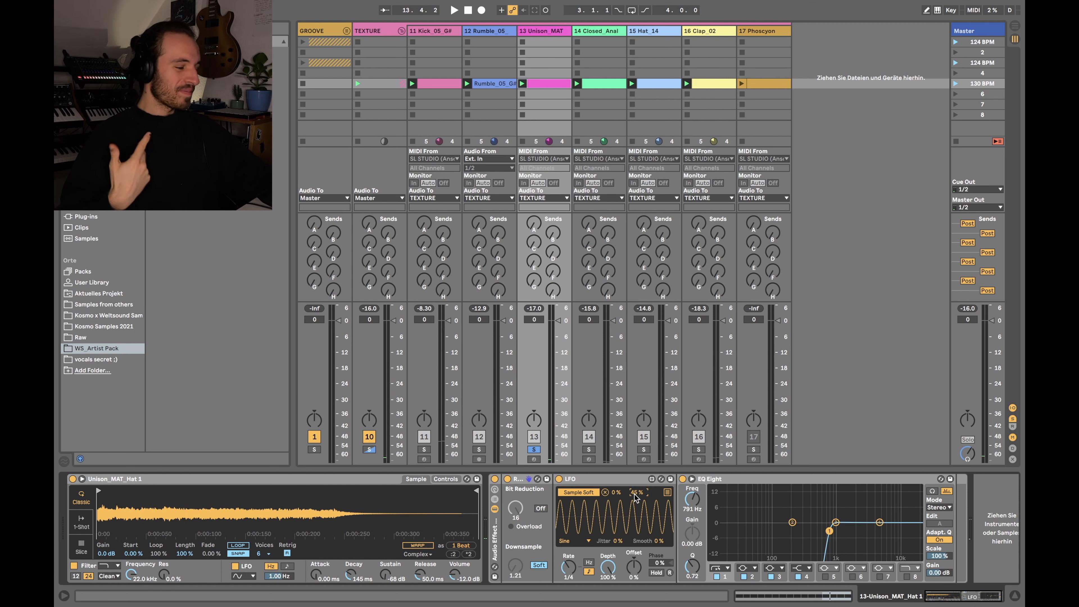
left_click_drag(636, 497, 636, 499)
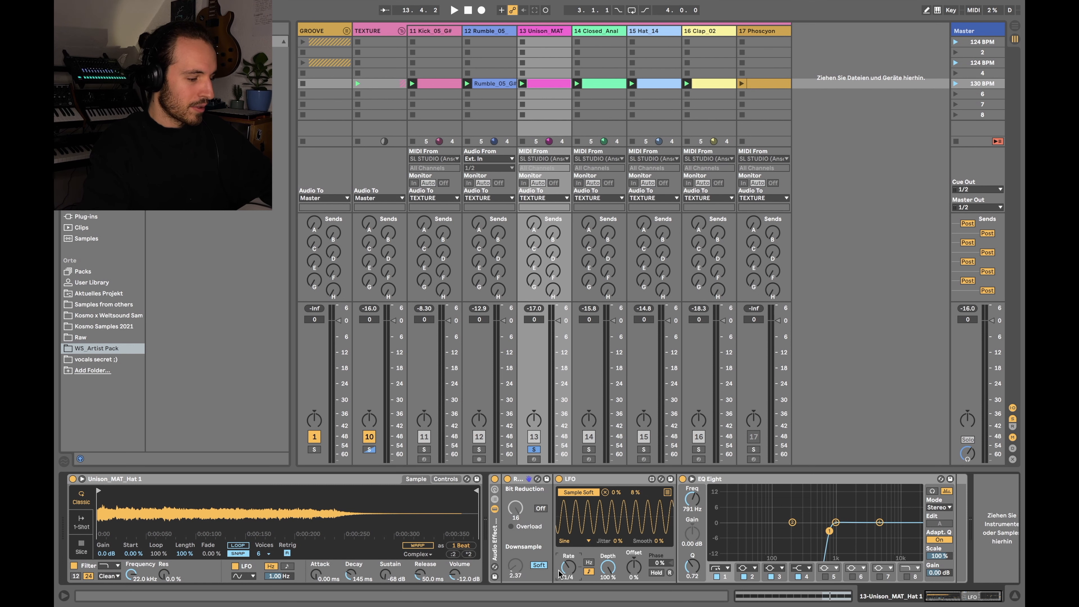
left_click_drag(560, 564, 560, 561)
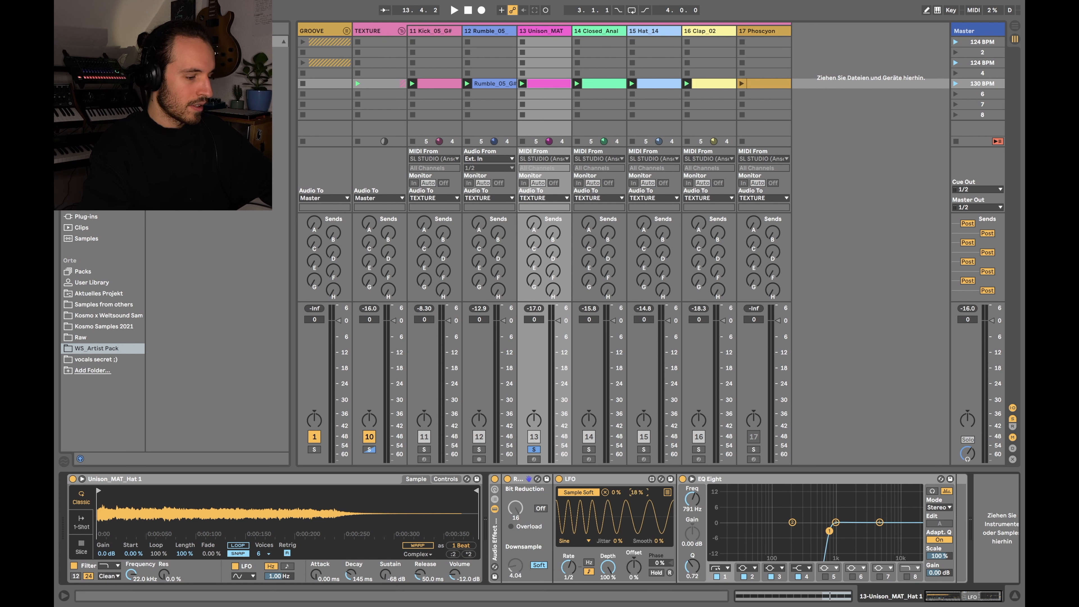
key("space")
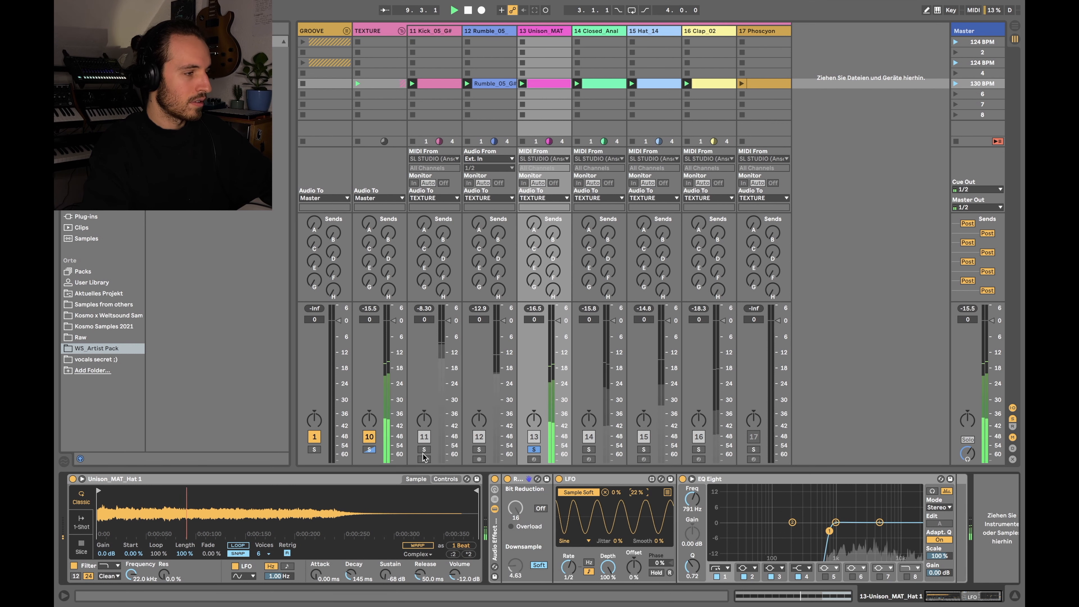
- Turn on the Closed_Analog hat's Echo, set its feedback to 79%, and play the hat soloed
left_click(369, 449)
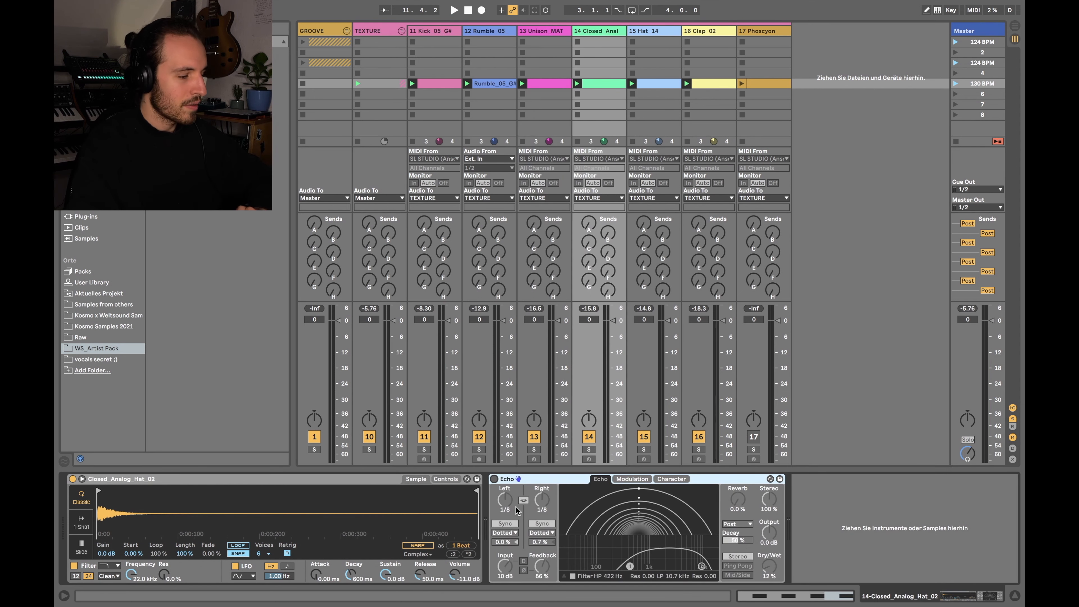
left_click(494, 478)
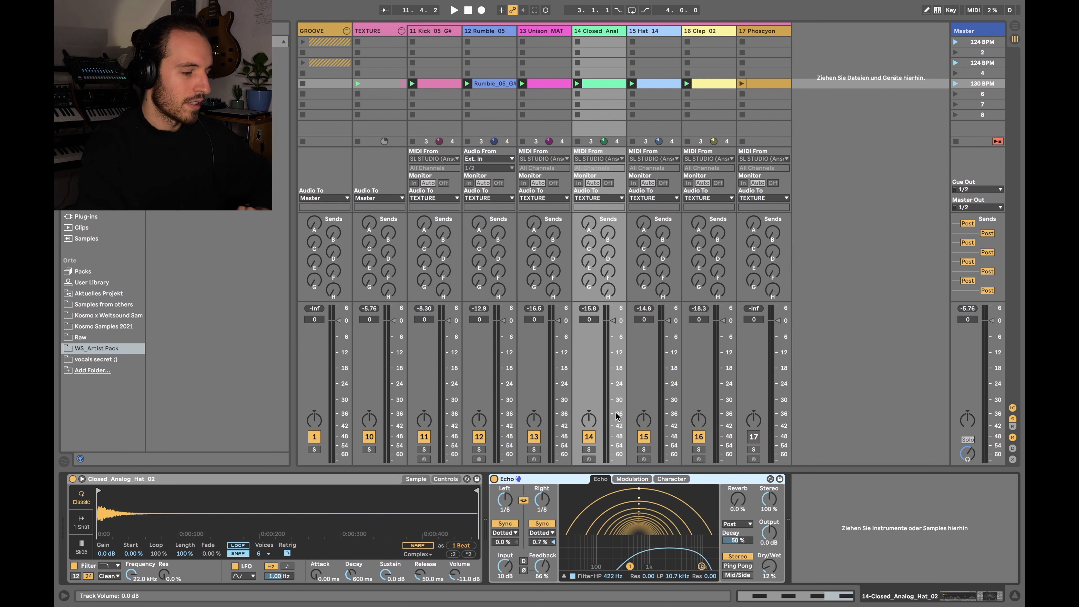
left_click(589, 450)
key("space")
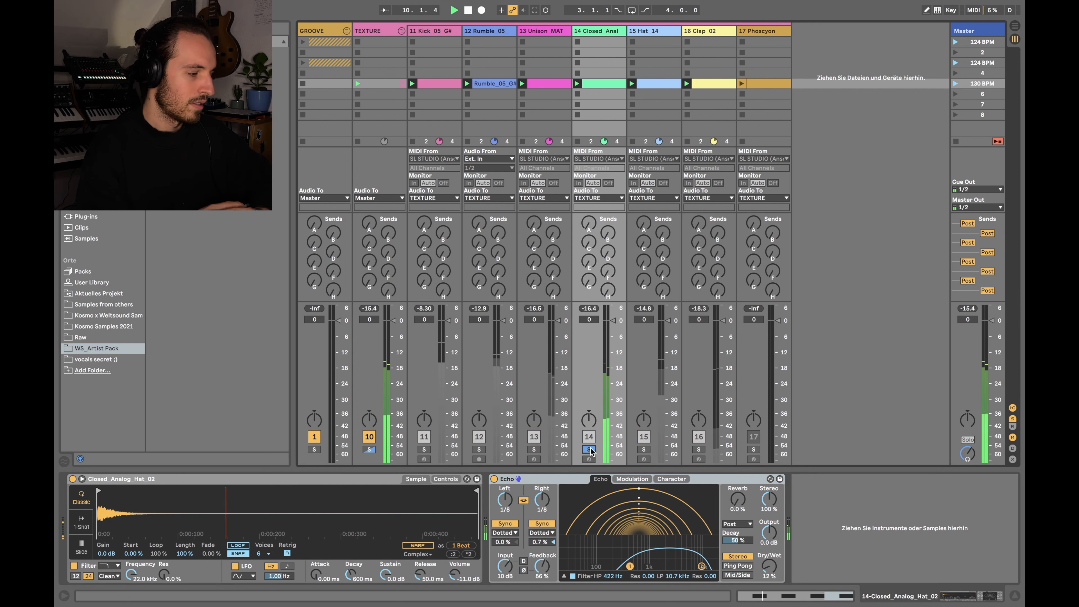
key("space")
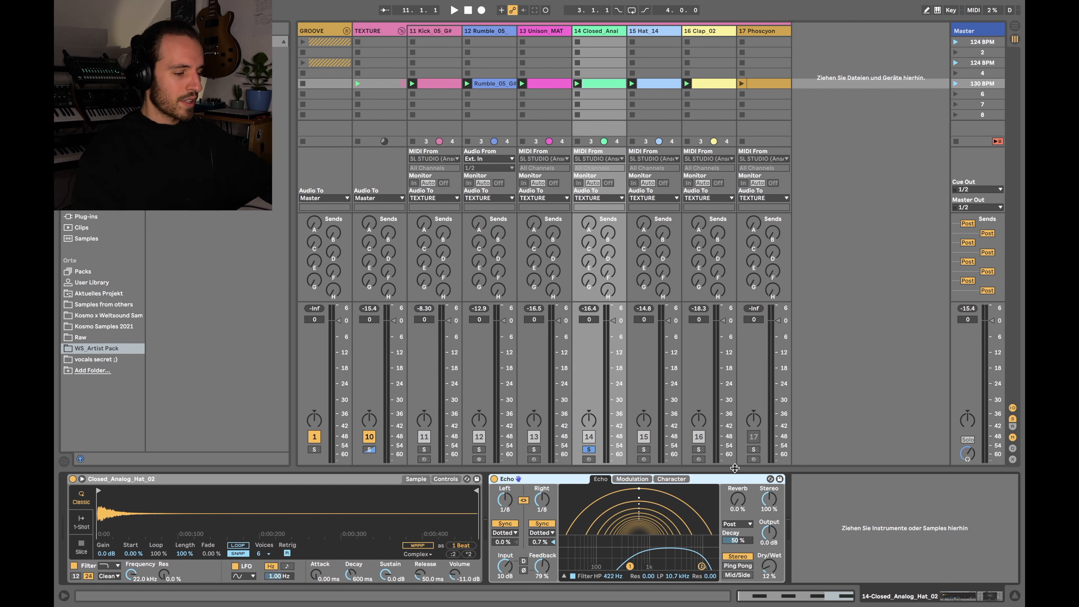
left_click(766, 567)
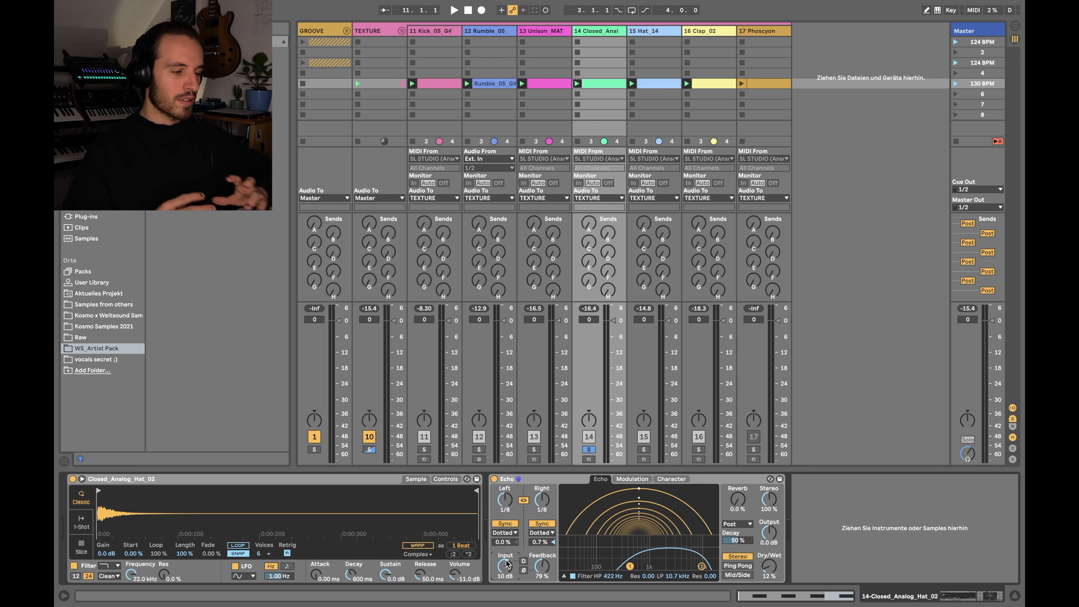
- Solo Hat_14, show its rack's Reverb chain, and enable the Reverb Overdrive parallel Hats rack
left_click(645, 462)
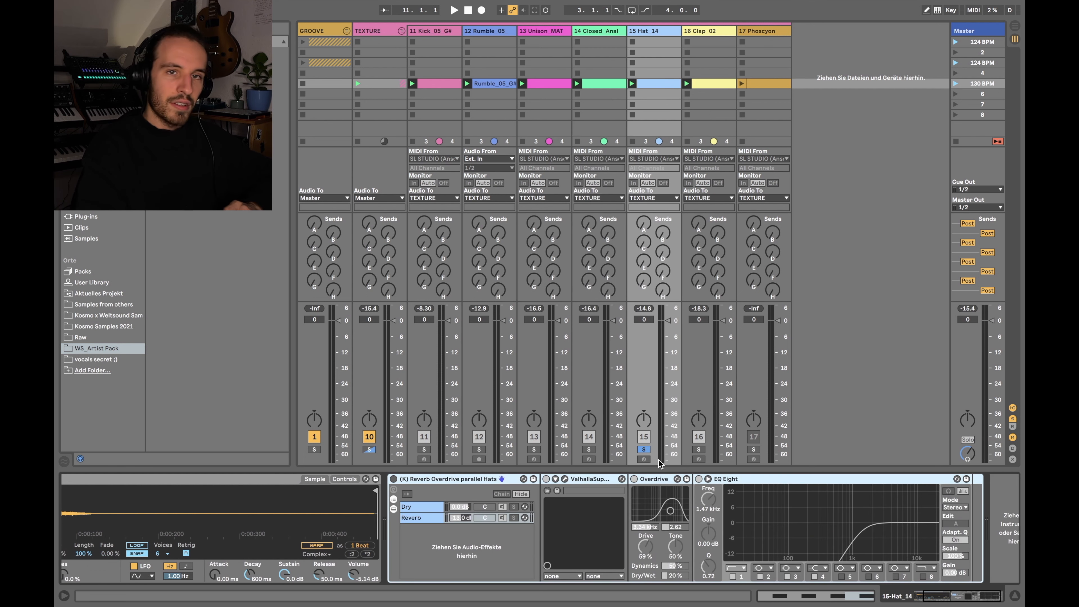
left_click(418, 517)
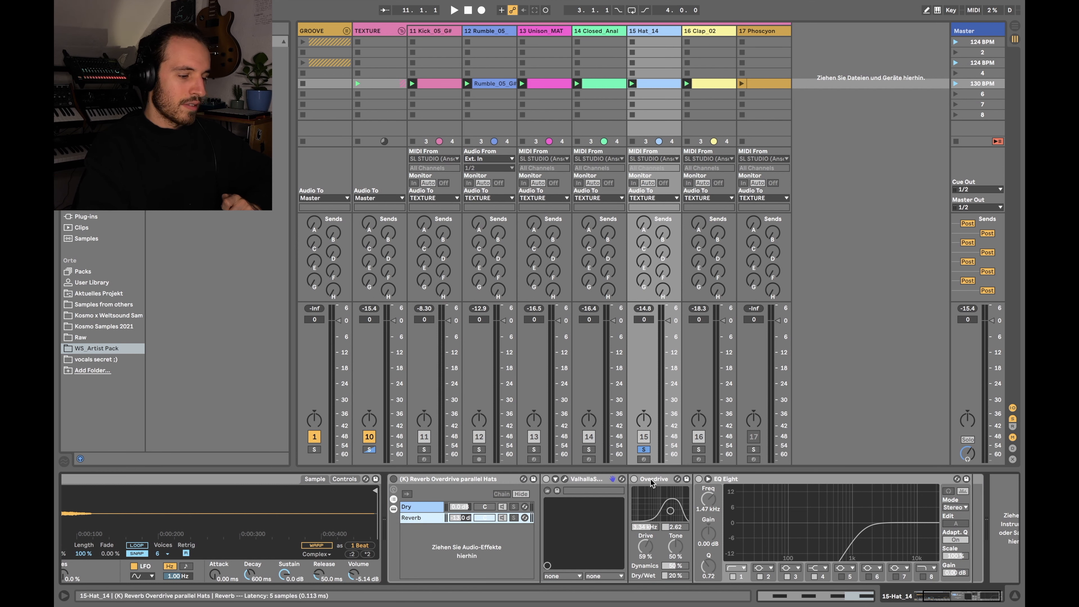
left_click(394, 479)
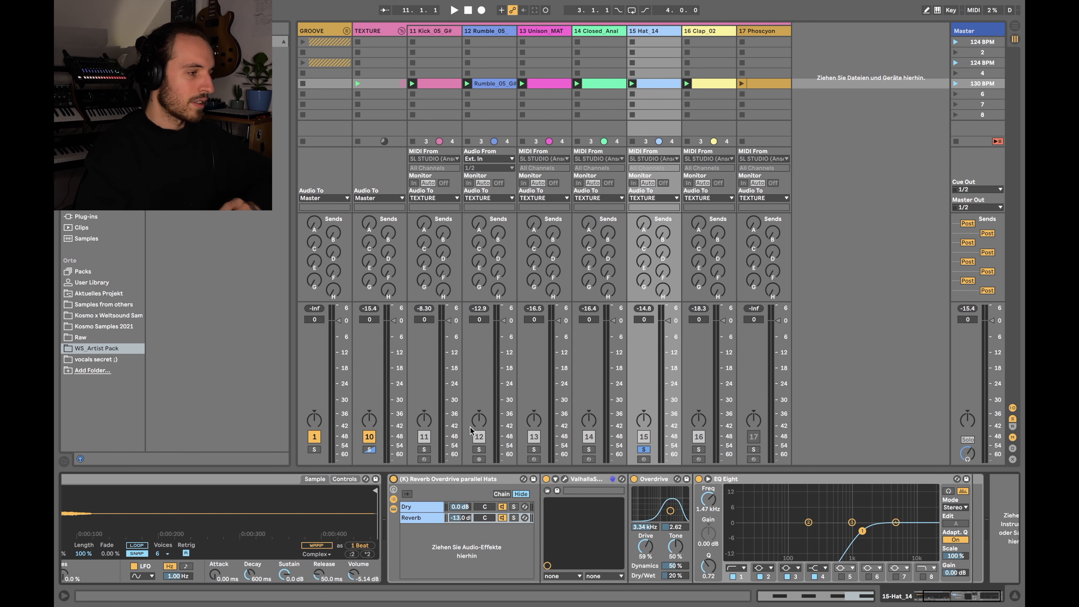
- Play Hat_14 together with the soloed kick, comparing the hat's rack bypassed and enabled
key("space")
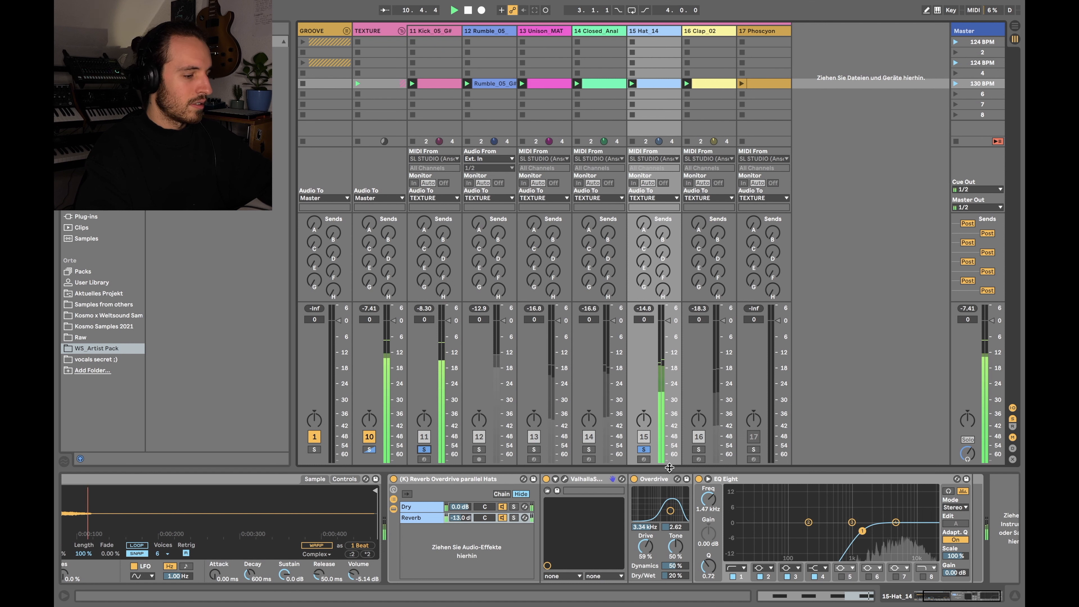
left_click(394, 479)
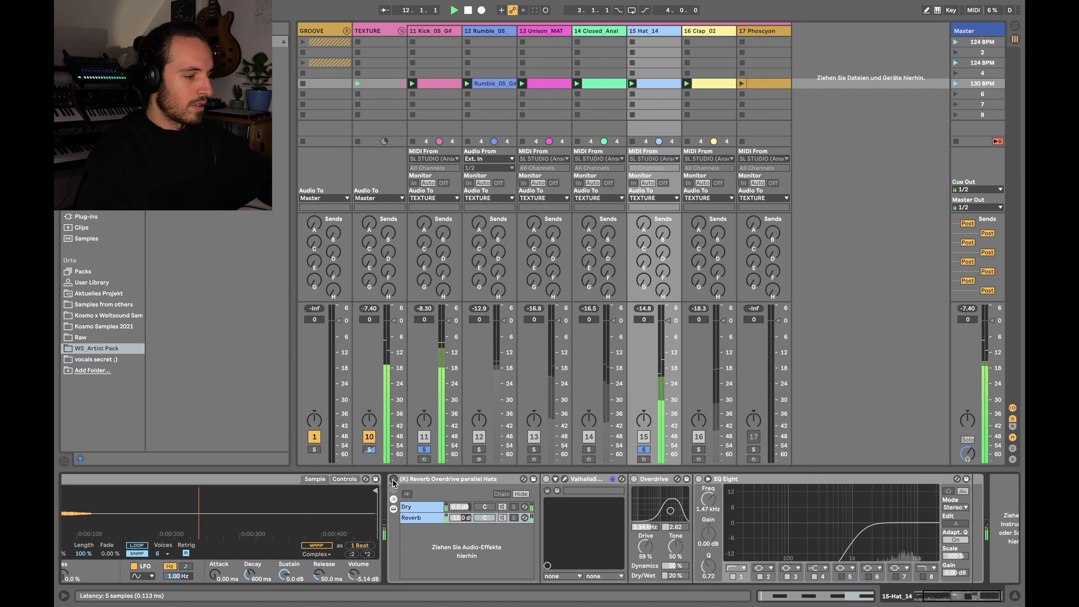
left_click(393, 479)
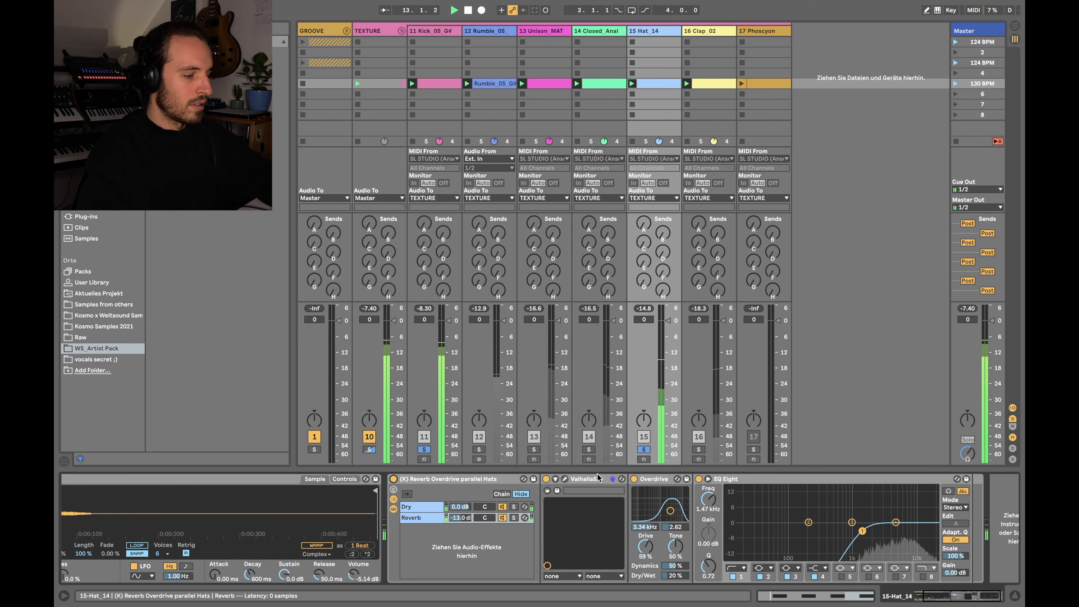
key("space")
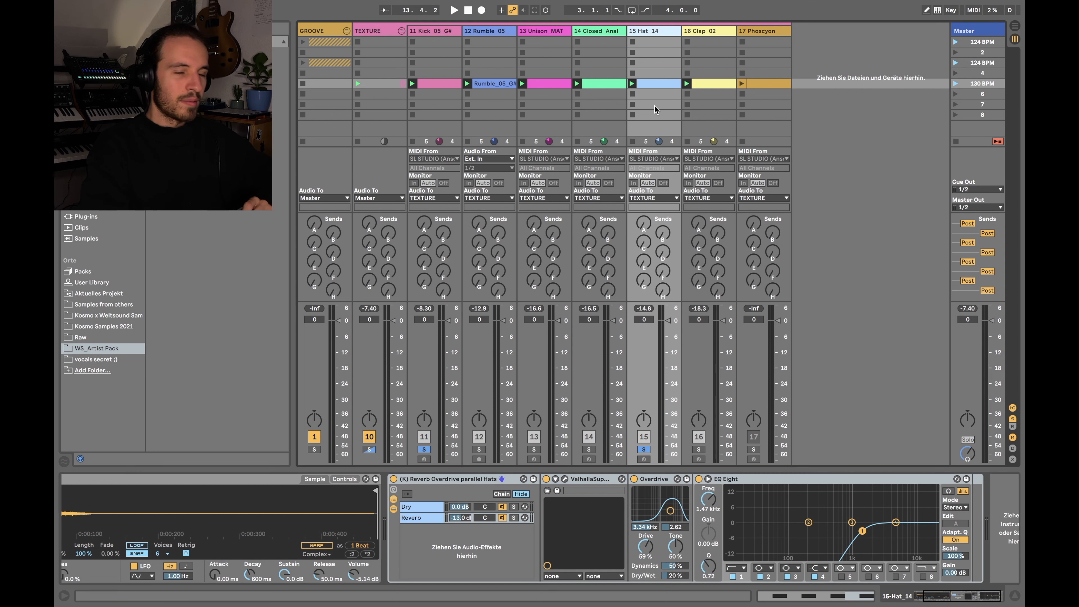
- Review the Transient Dirt chain in the kick's rack and return to Hat_14's devices
left_click(440, 31)
left_click(420, 529)
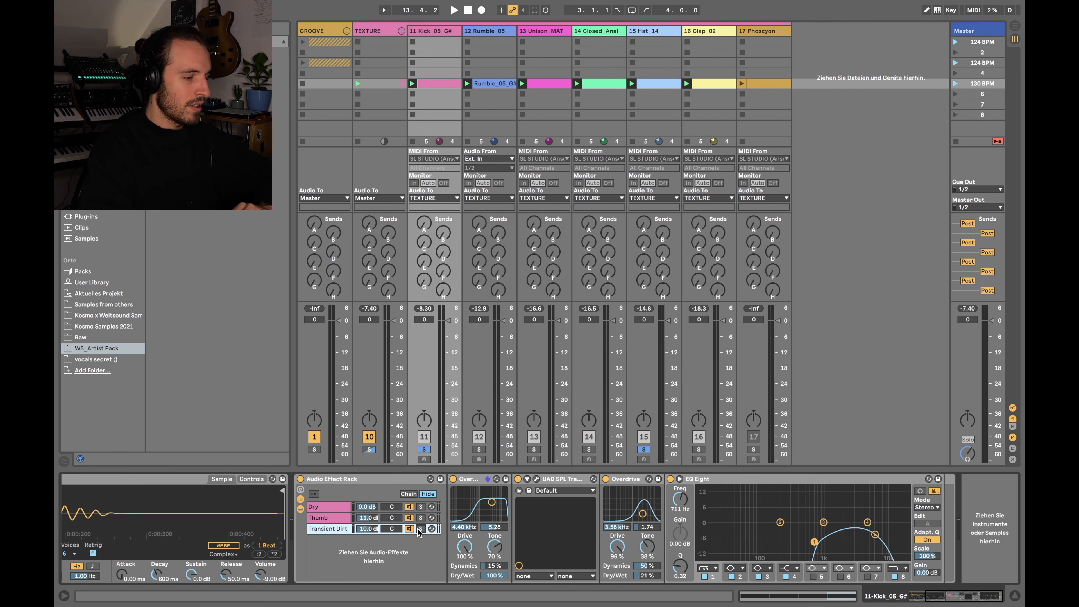
left_click(650, 29)
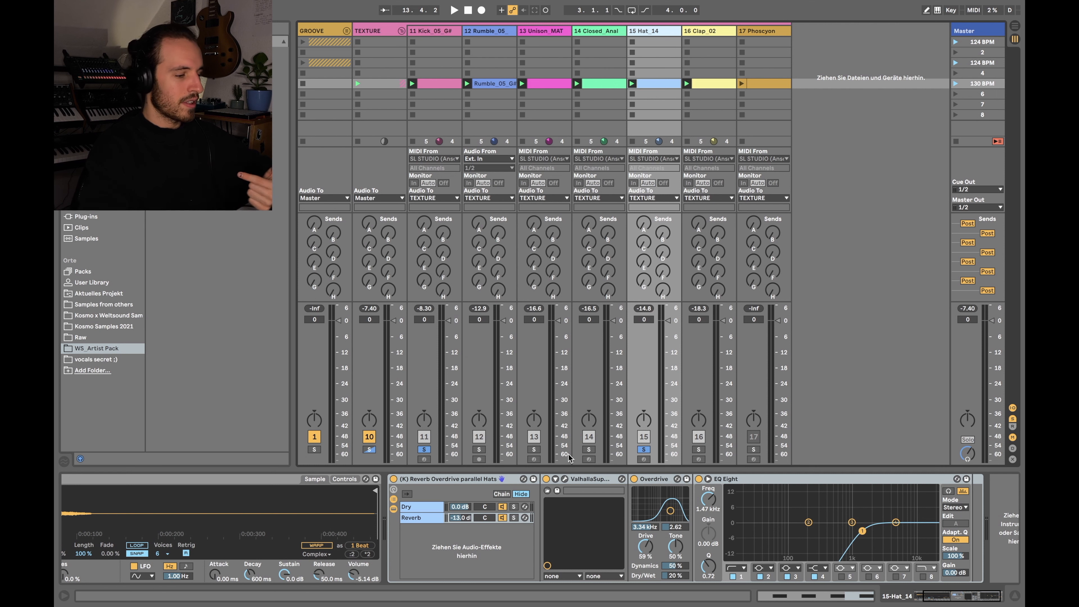
- Add the Closed_Analog hat to the soloed tracks and play them, comparing Hat_14's rack bypassed and enabled
left_click(589, 449)
key("space")
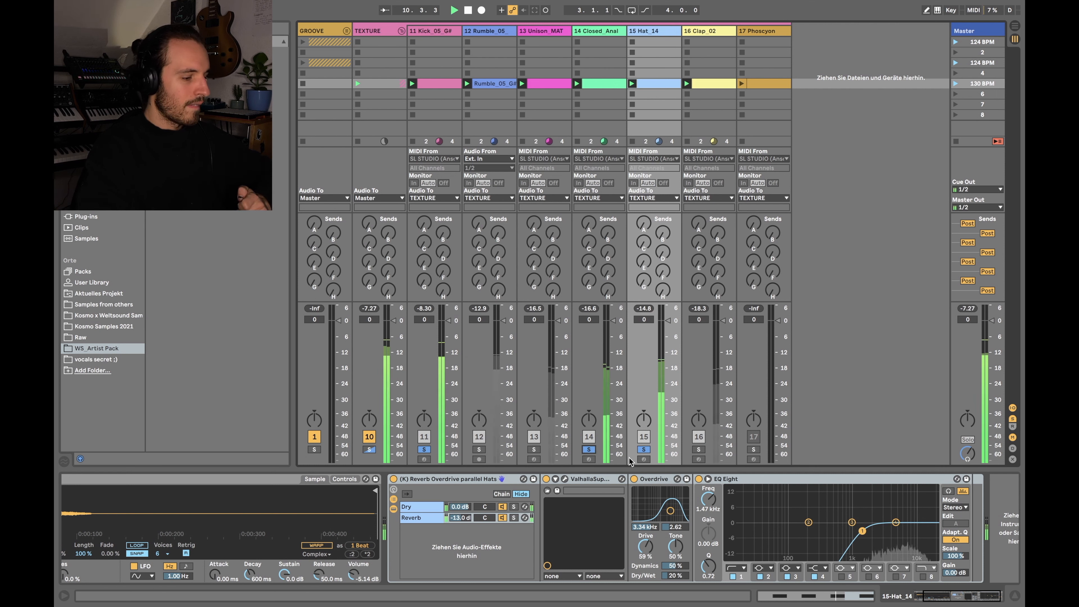
left_click(394, 479)
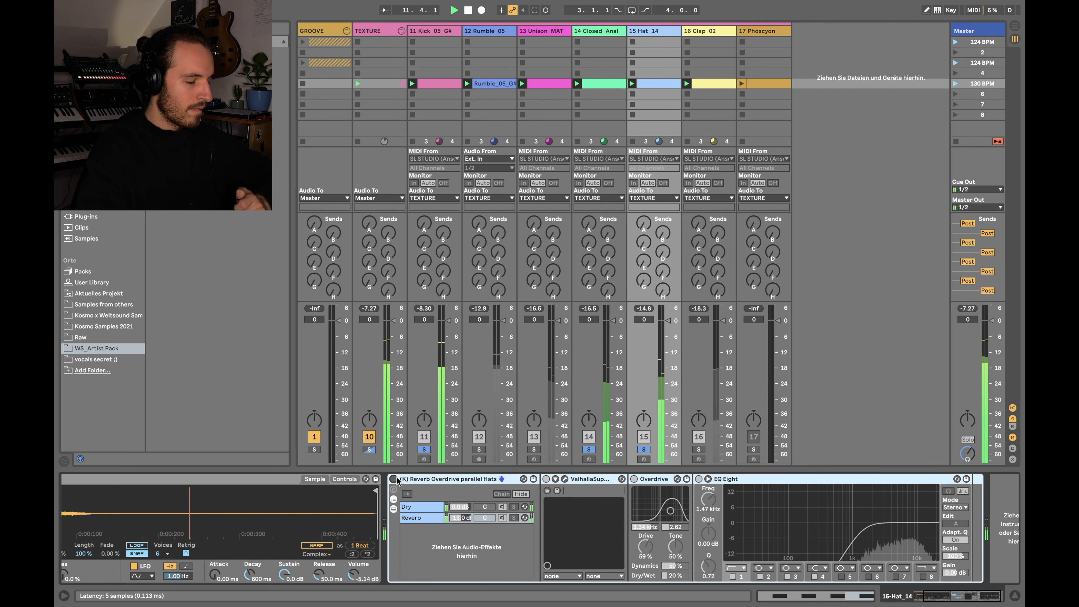
left_click(394, 479)
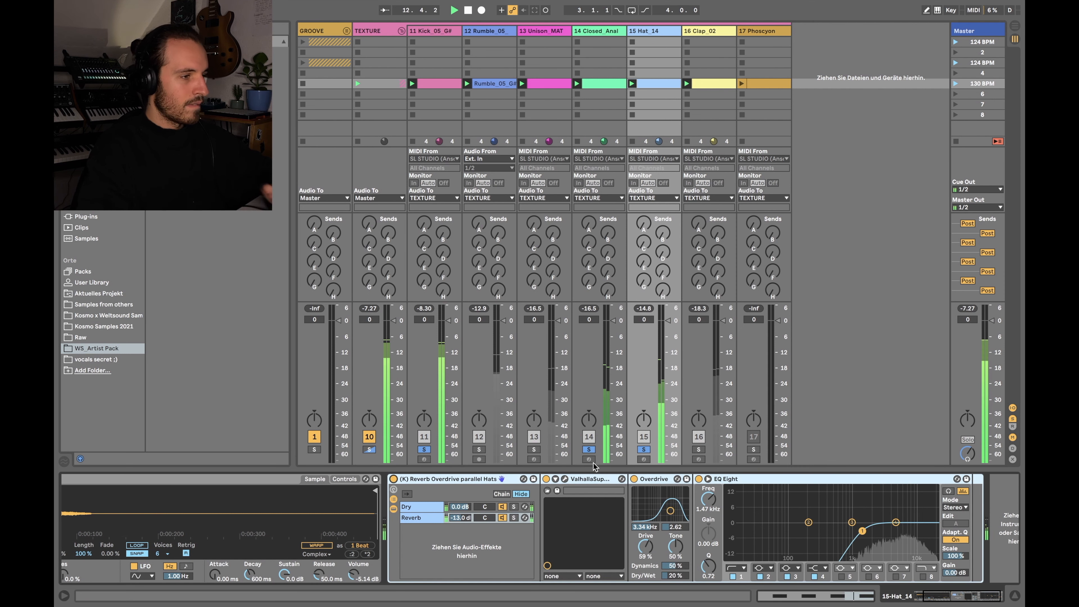
- Bring the Unison_MAT hat and Rumble into the soloed playback, and clear the individual track solos
left_click(534, 449)
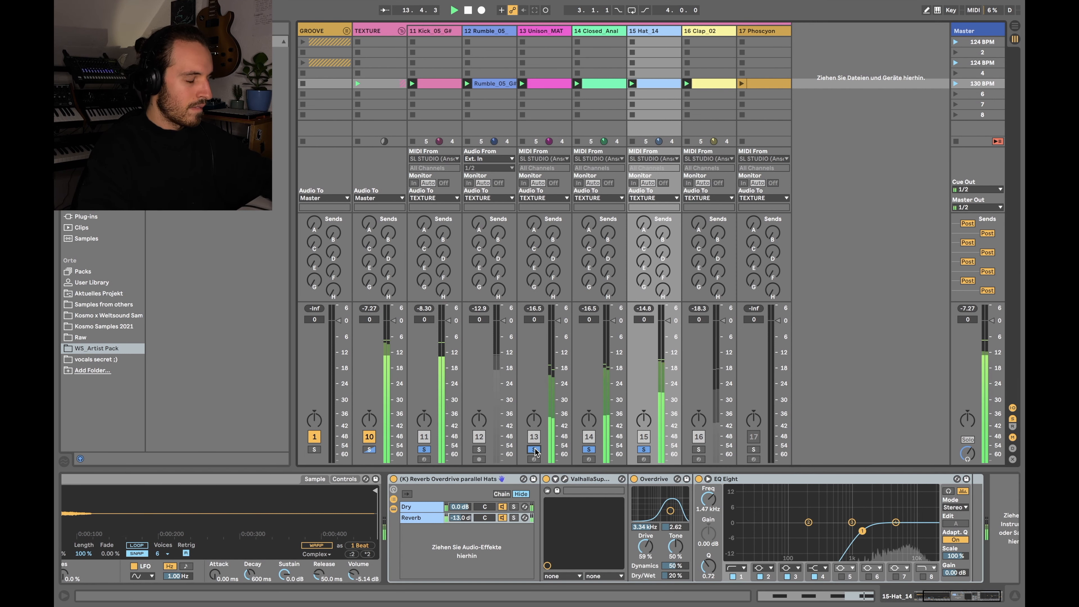
left_click(480, 450)
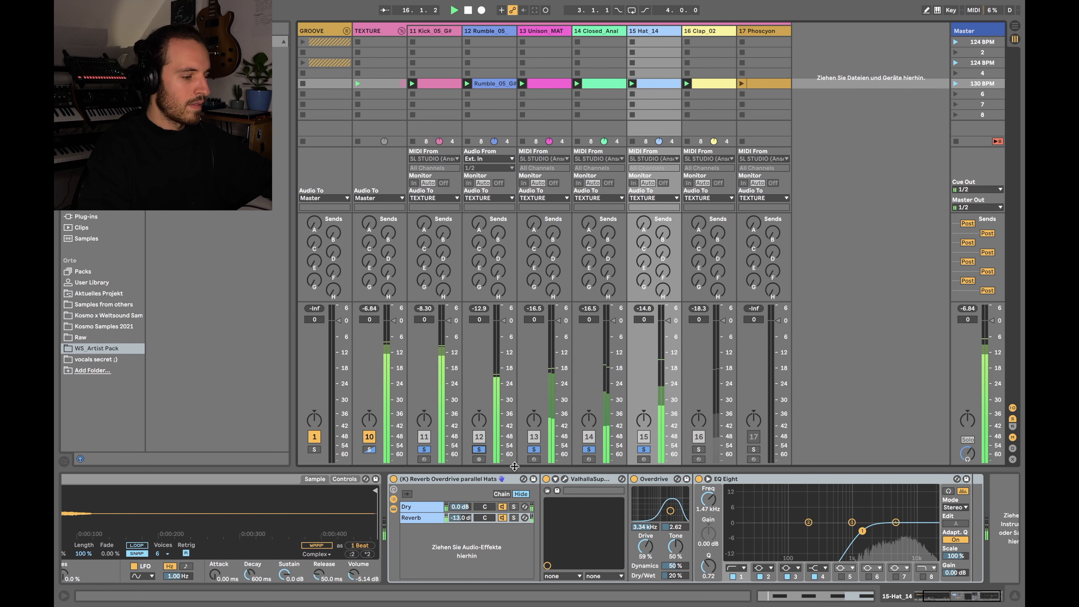
left_click(367, 449)
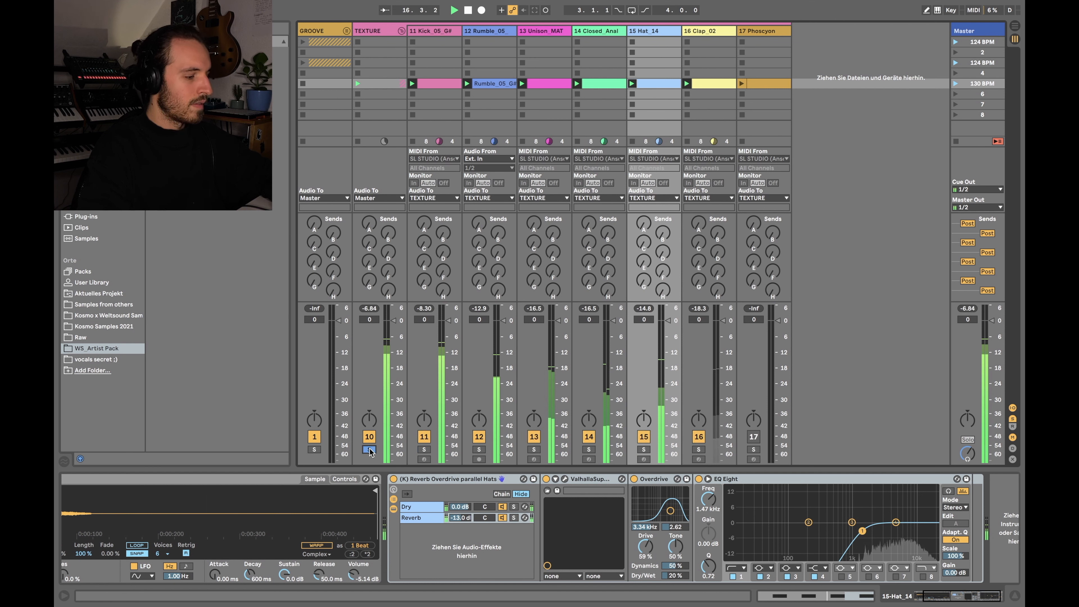
- Solo Clap_02, inspect its Overdrive, and play it with its Audio Effect Rack bypassed and re-enabled
left_click(698, 449)
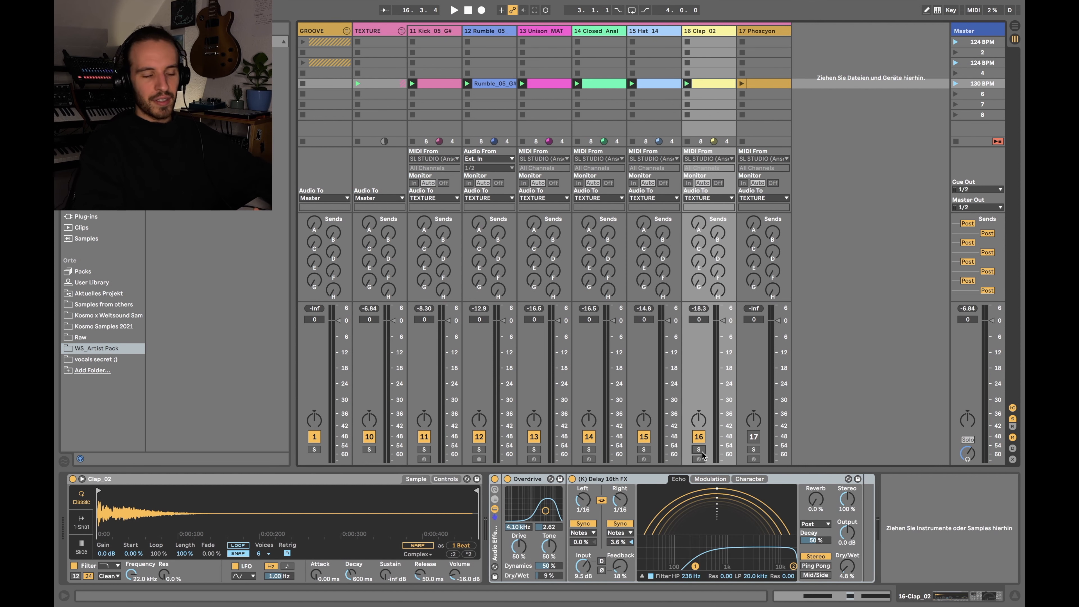
left_click(698, 450)
left_click(524, 481)
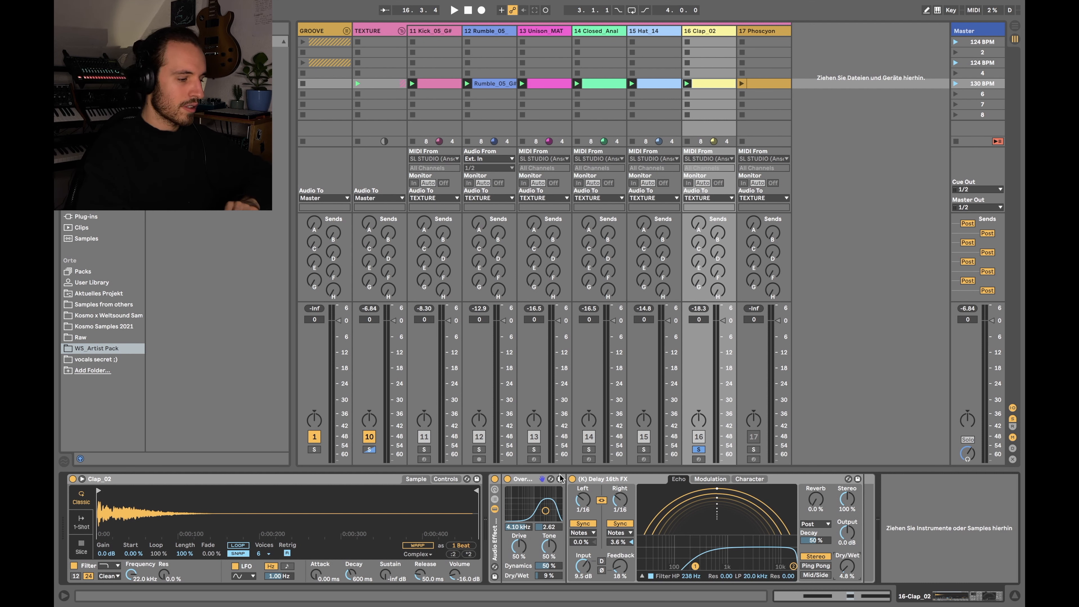
left_click(494, 479)
key("space")
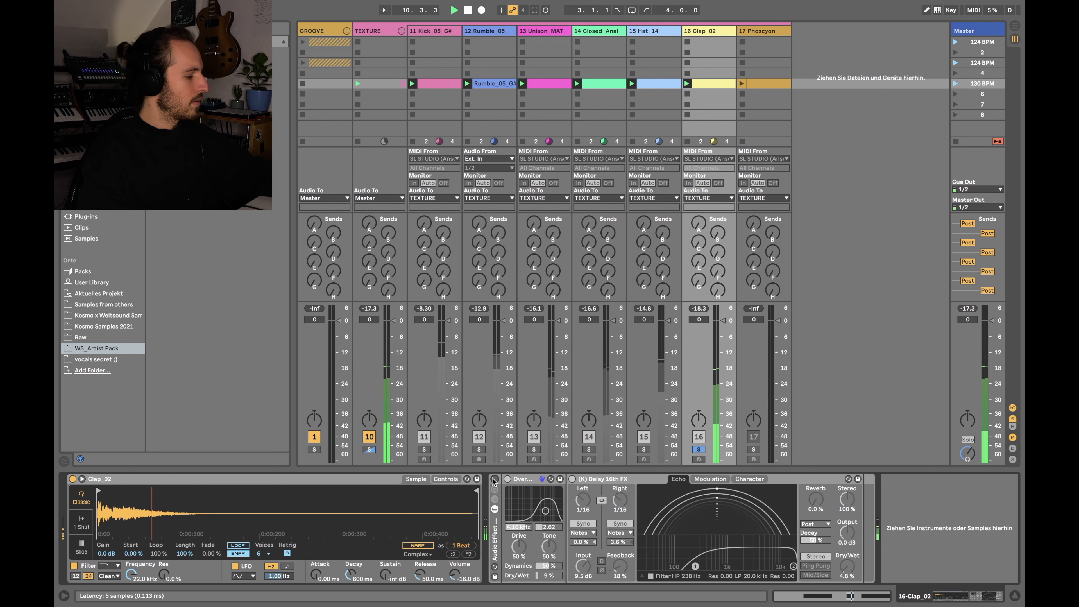
left_click(493, 480)
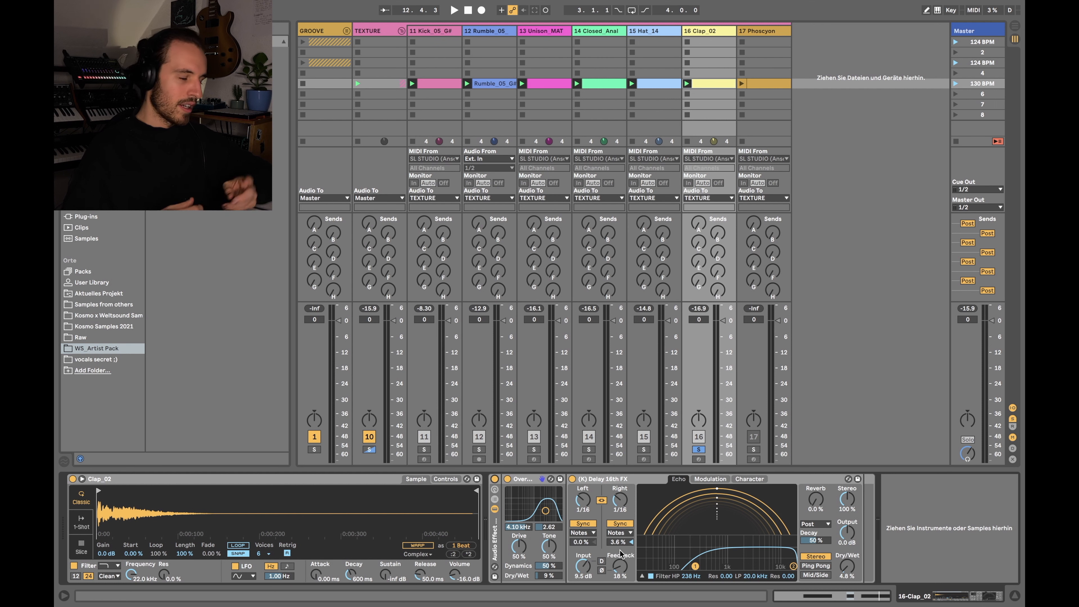
- Solo the whole TEXTURE group and launch the Phoscyon clip to play it with all the group's tracks
left_click(369, 449)
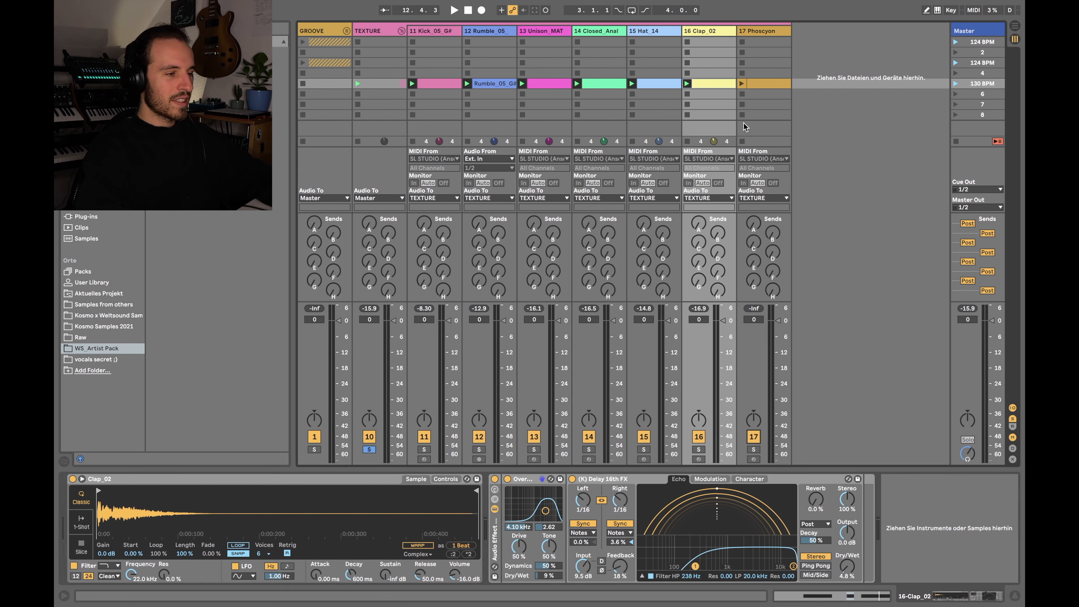
left_click(742, 84)
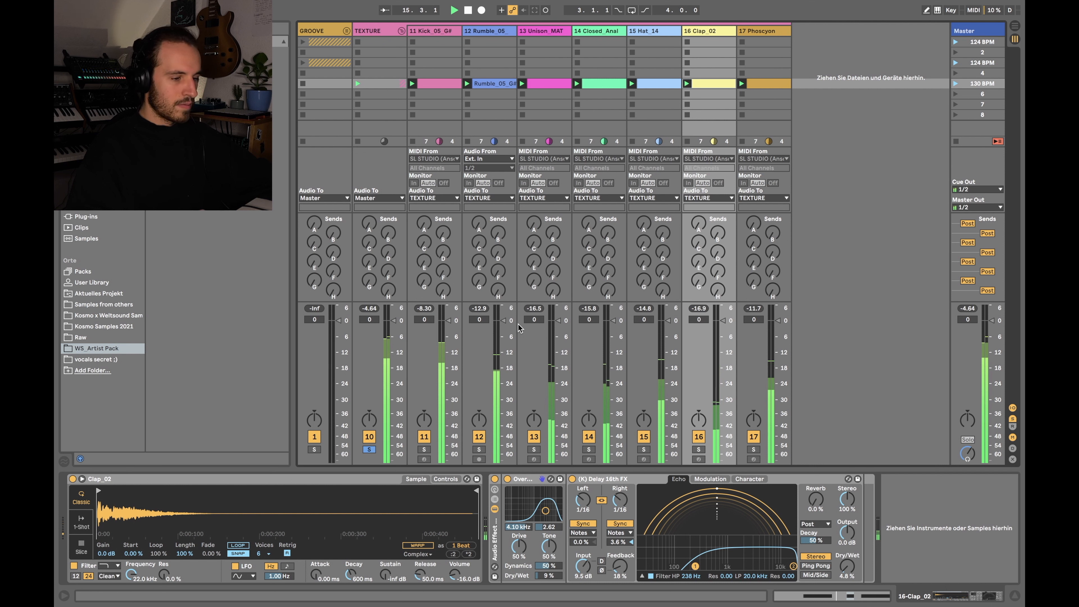
left_click(369, 449)
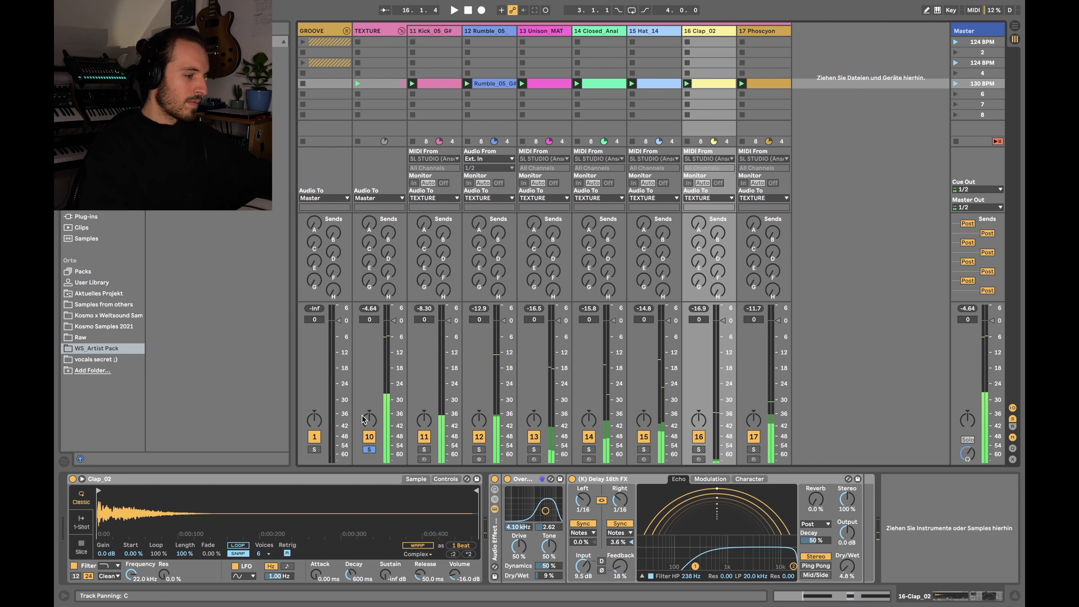